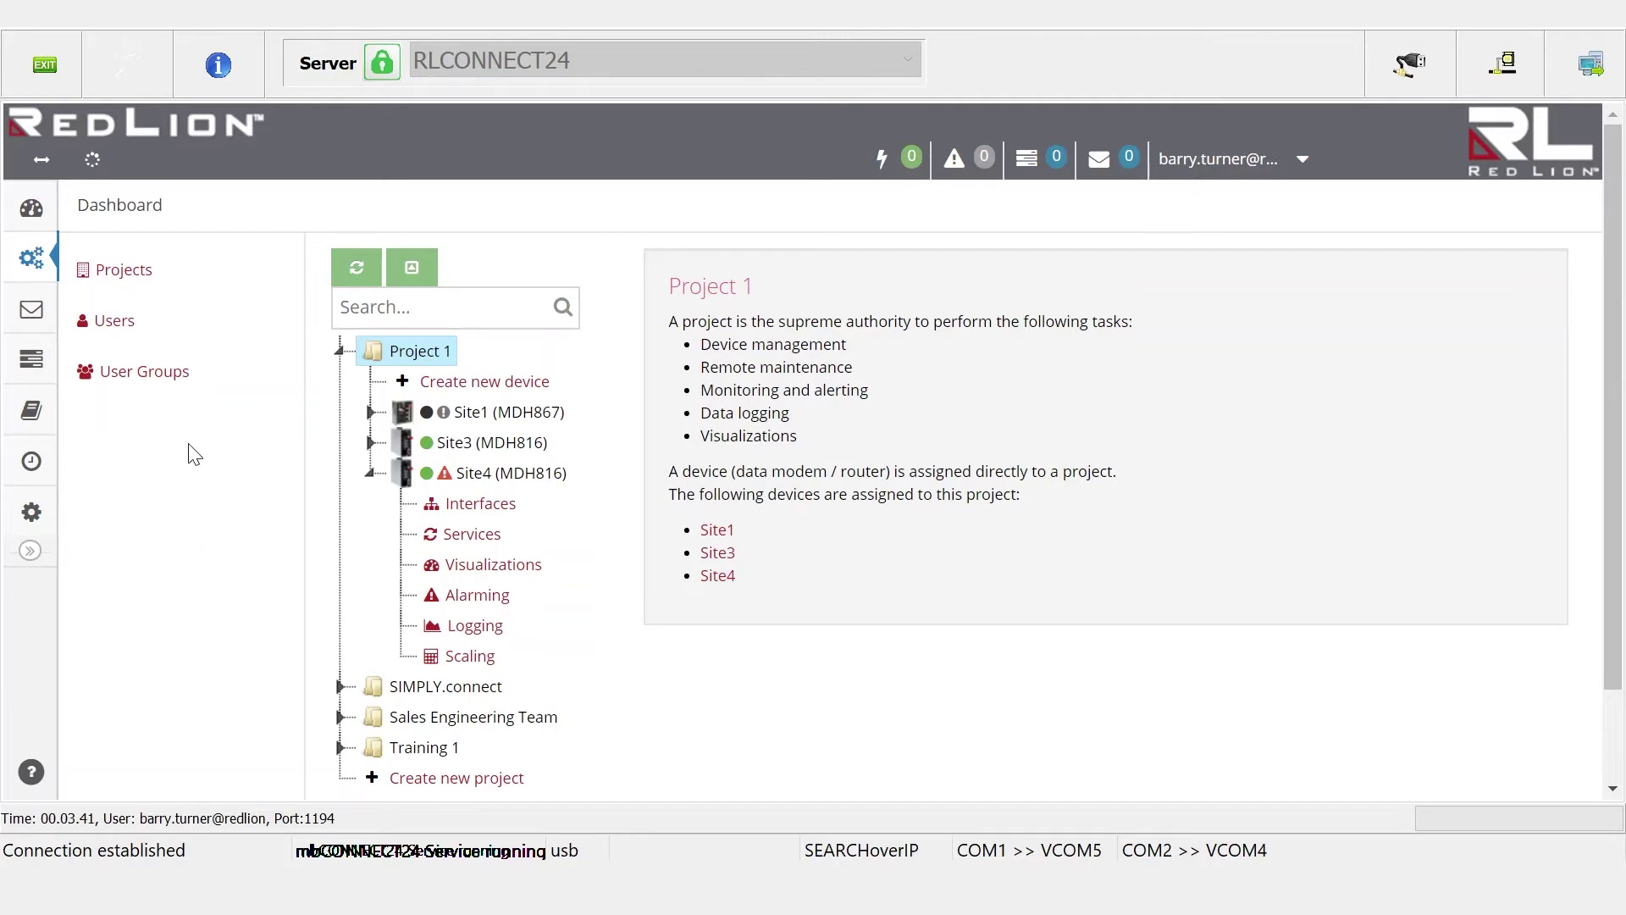
Open the Users list to review the portal's user accounts
click(116, 326)
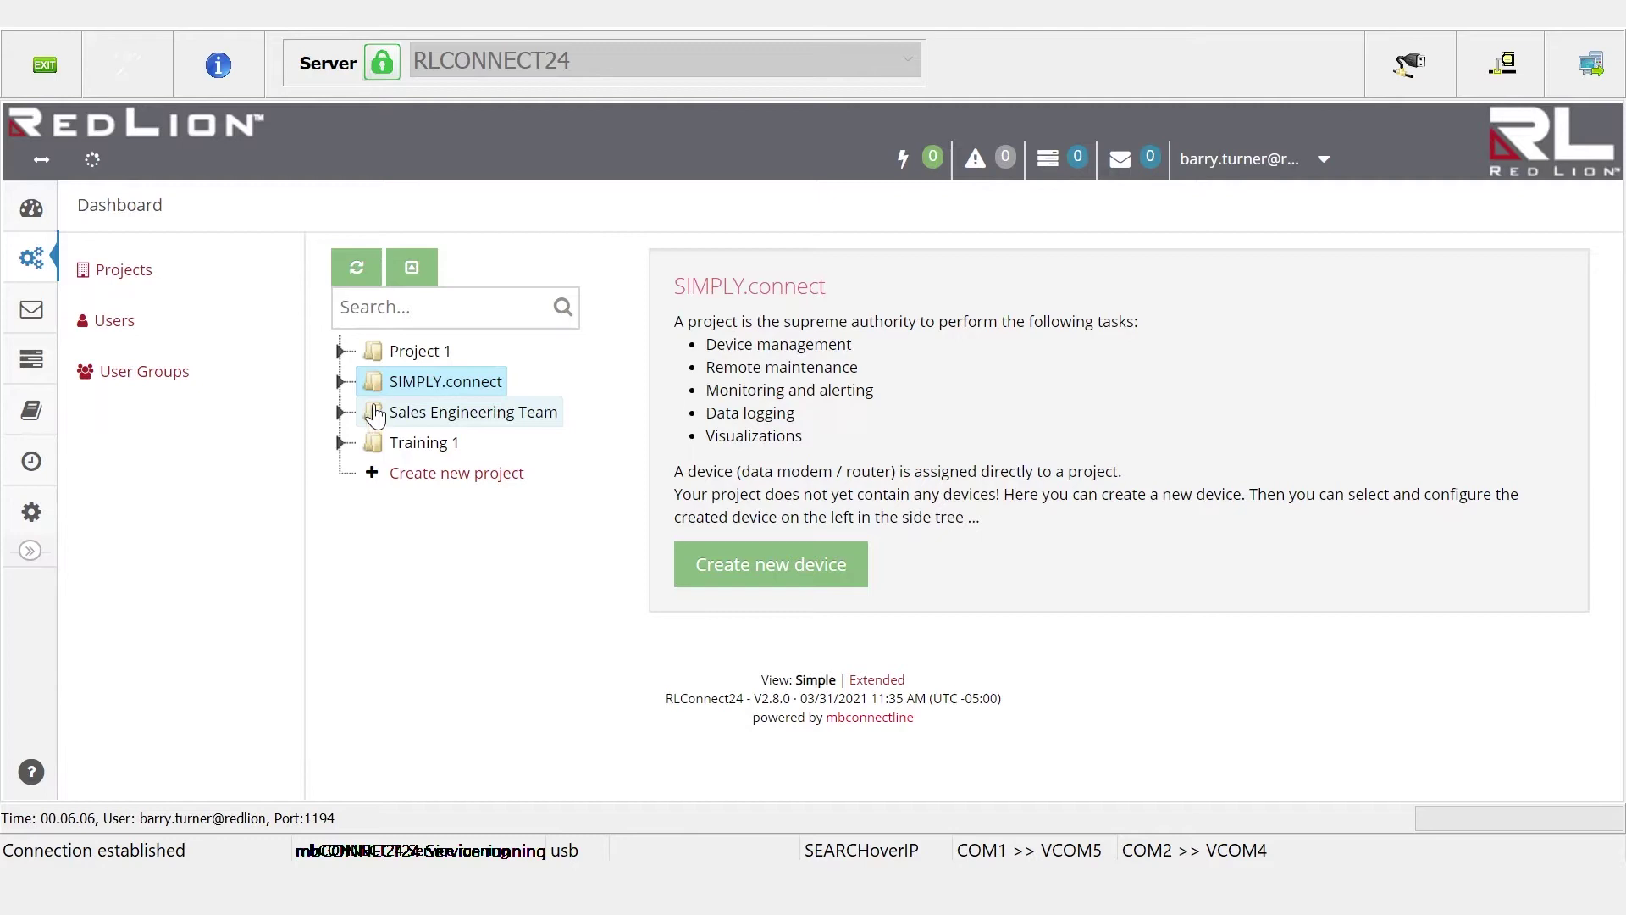
Remove the second user from SIMPLY.connect's Access list, save, then expand Sales Engineering Team
right_click(375, 392)
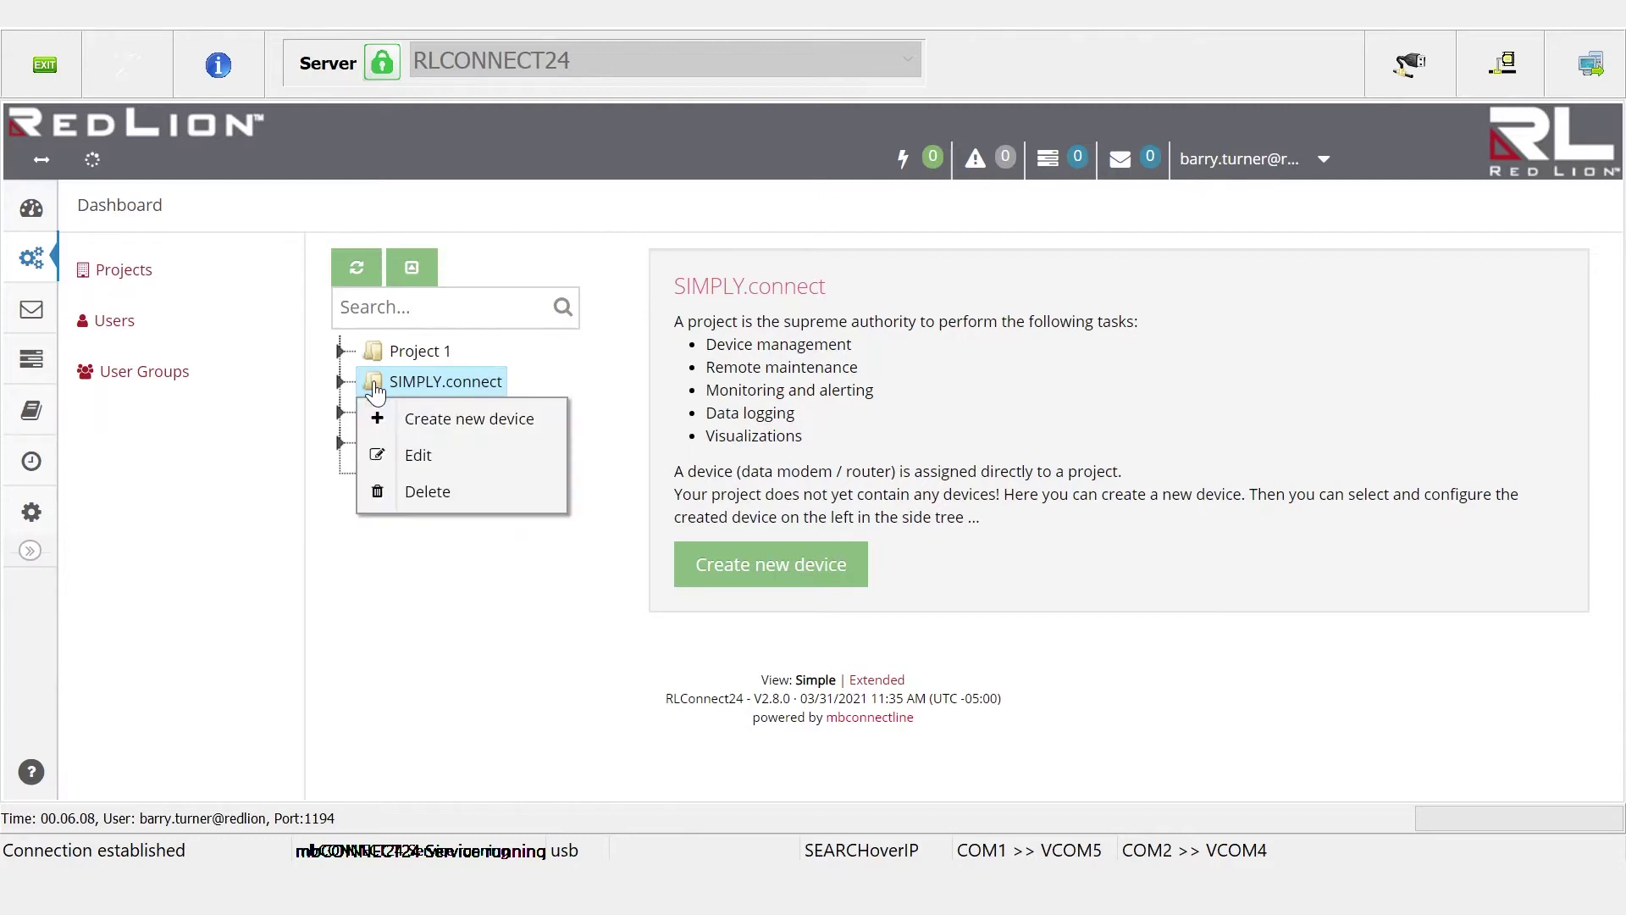
click(403, 454)
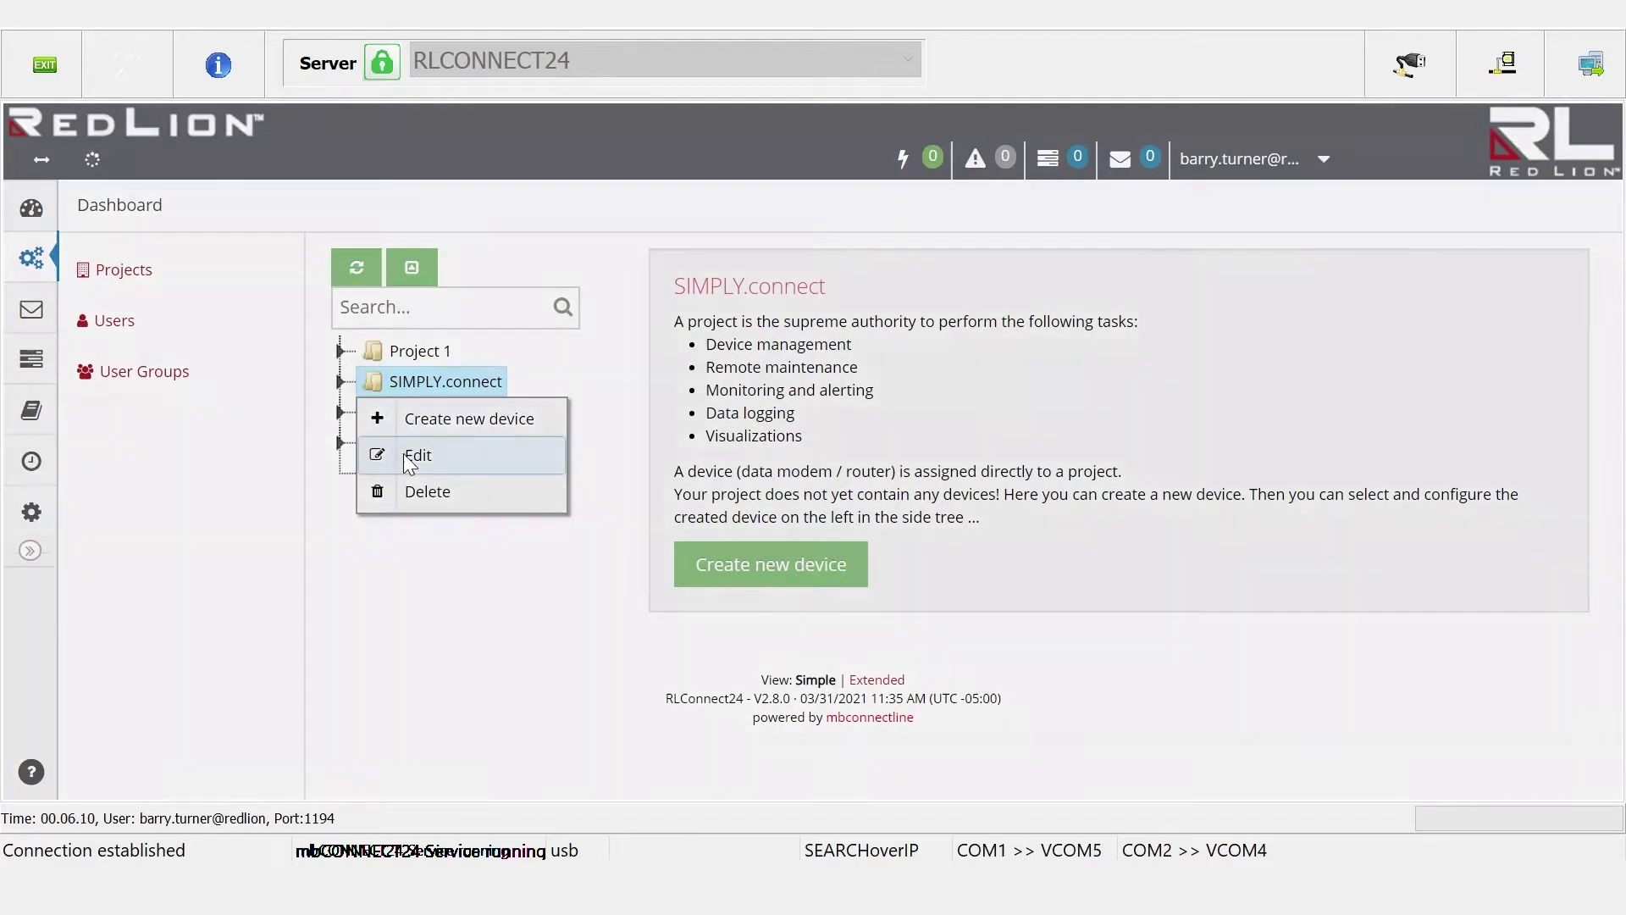
click(576, 263)
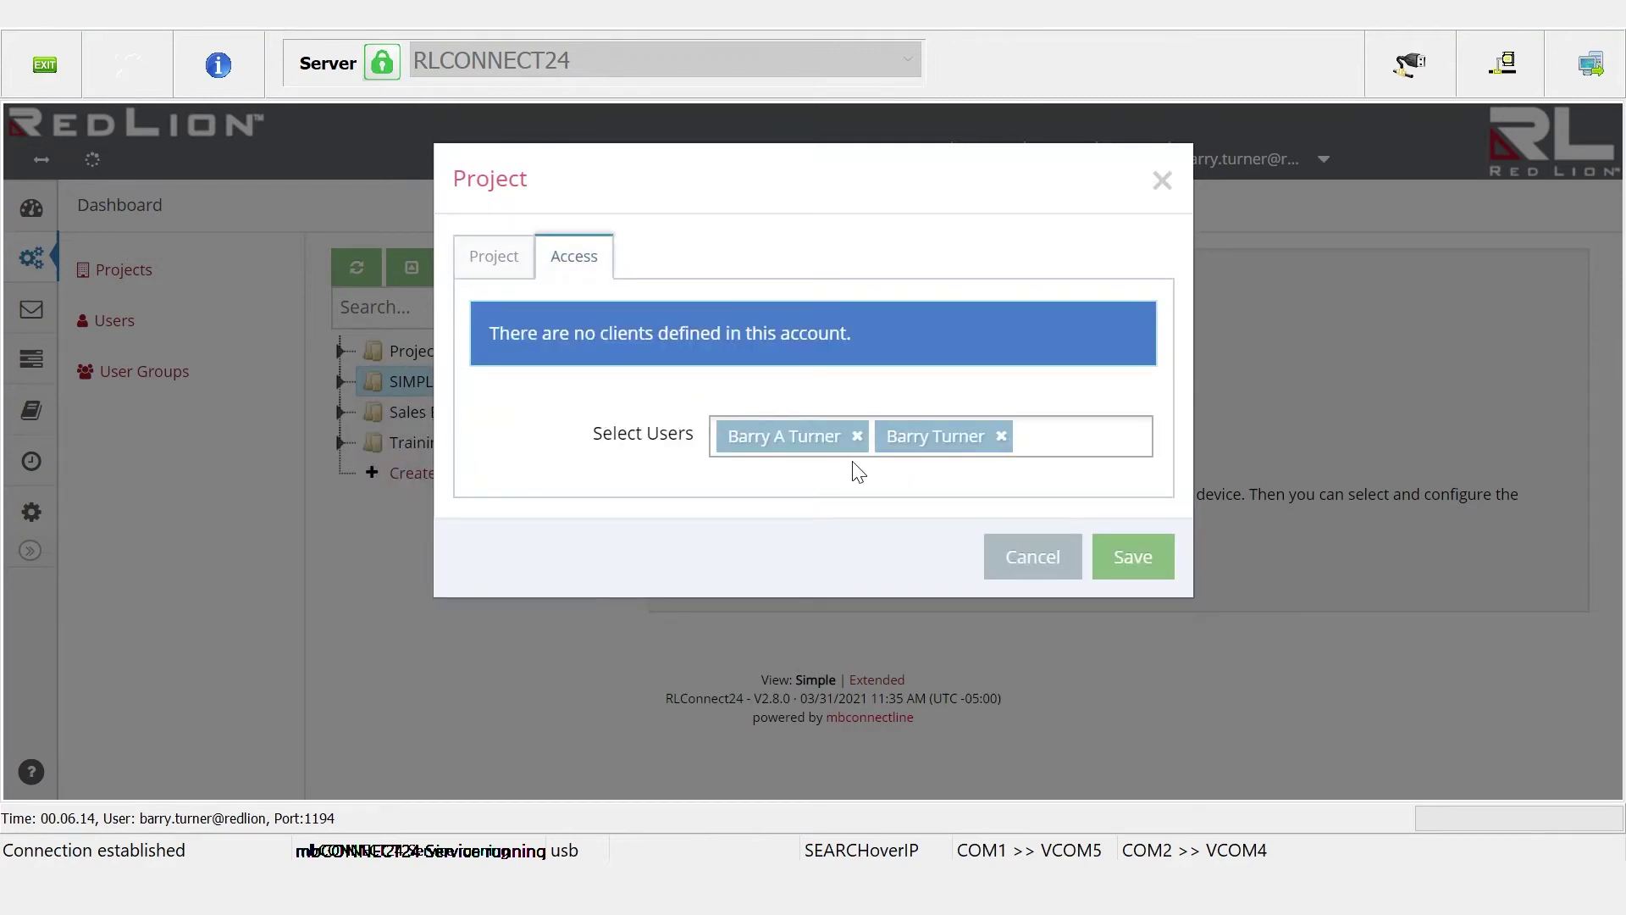
click(1002, 437)
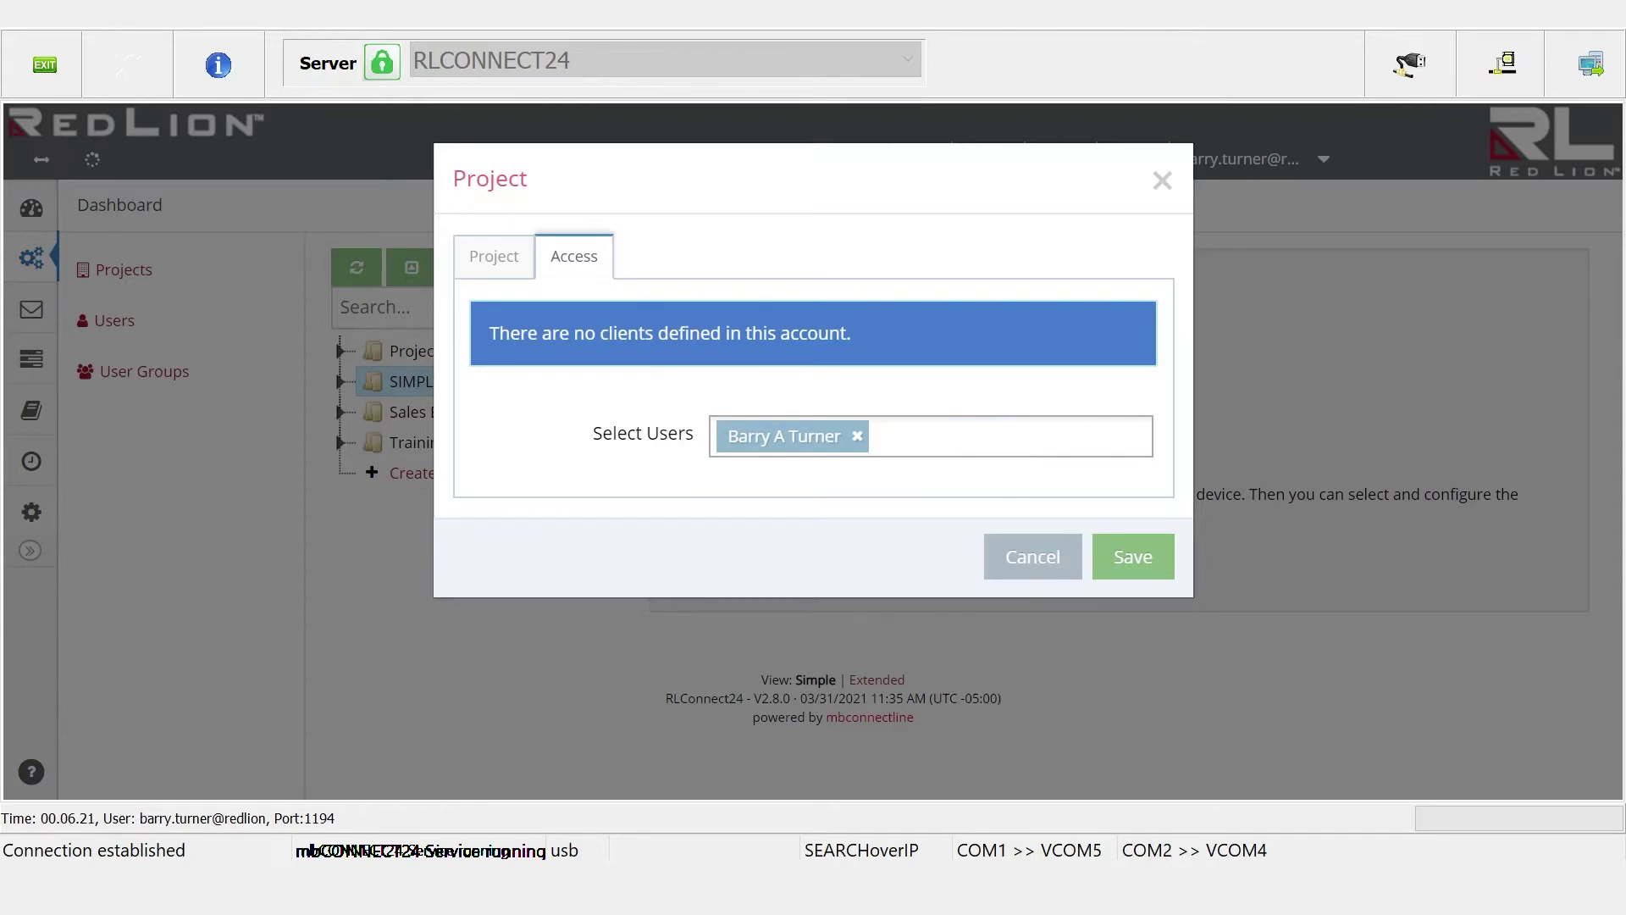
click(1130, 555)
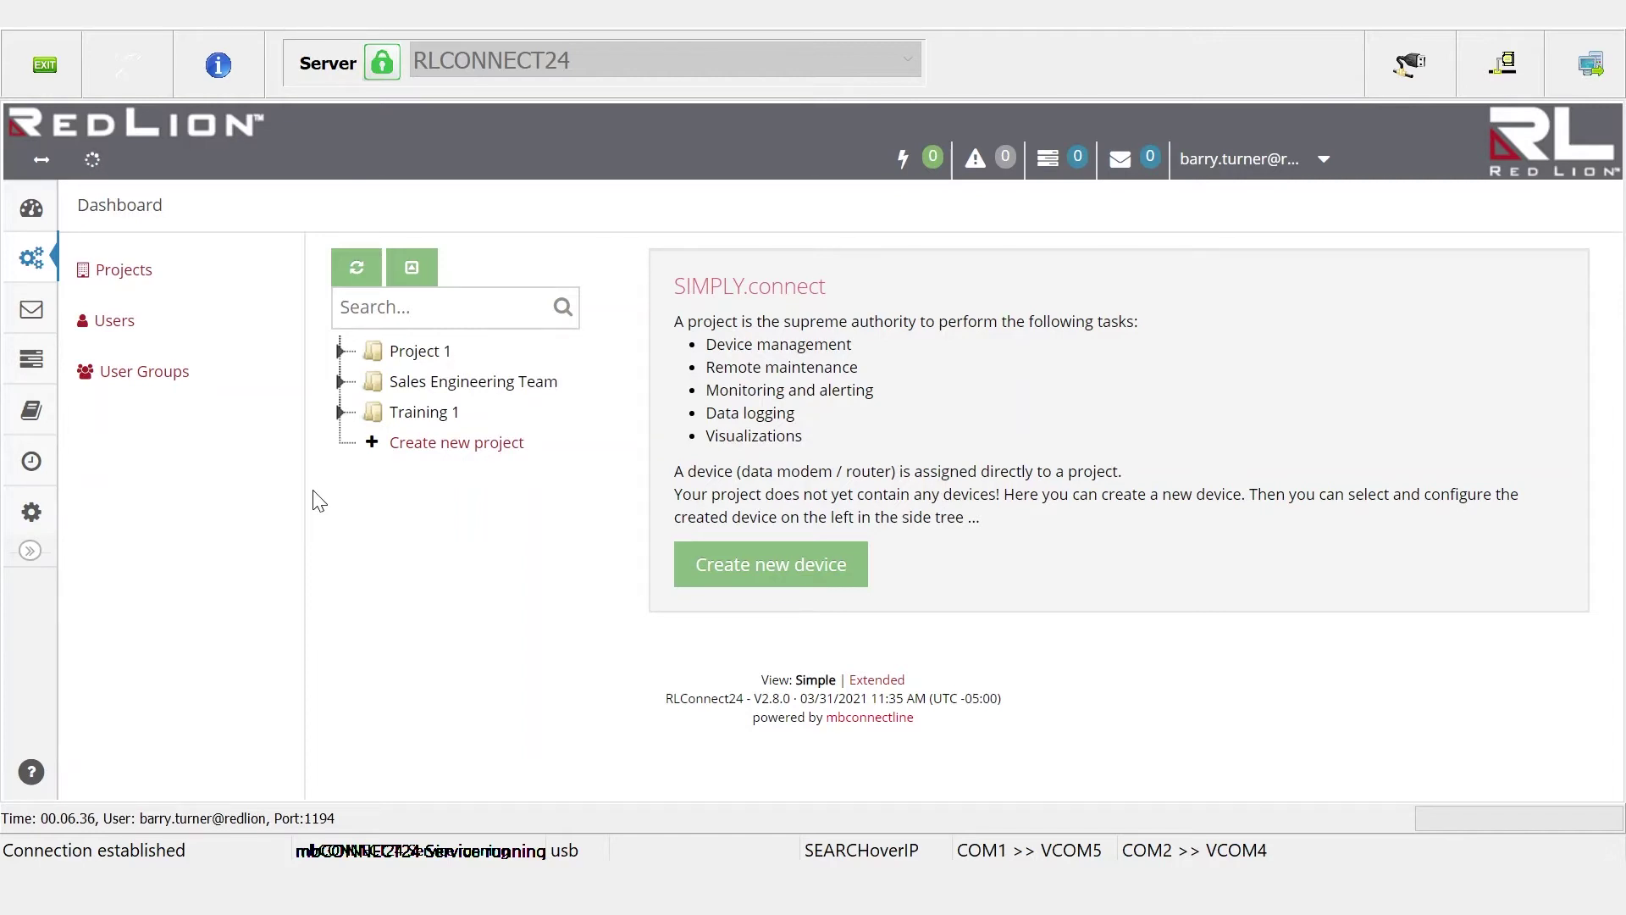
click(340, 383)
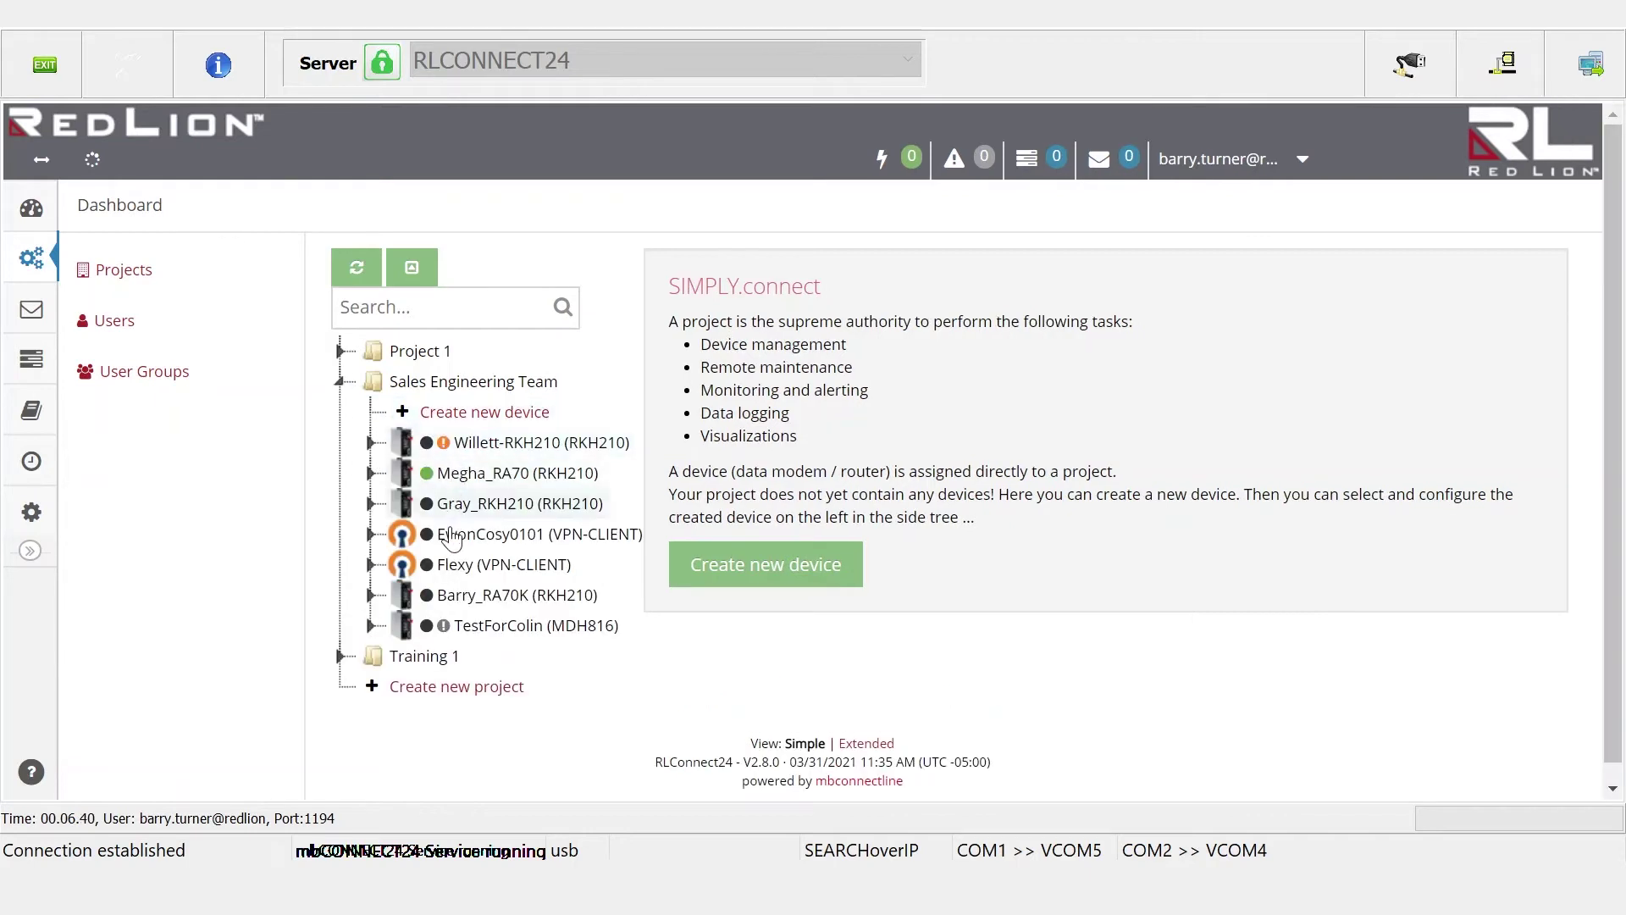
Open Megha_RA70's access settings, untick Use Project Settings, and close without saving
right_click(457, 477)
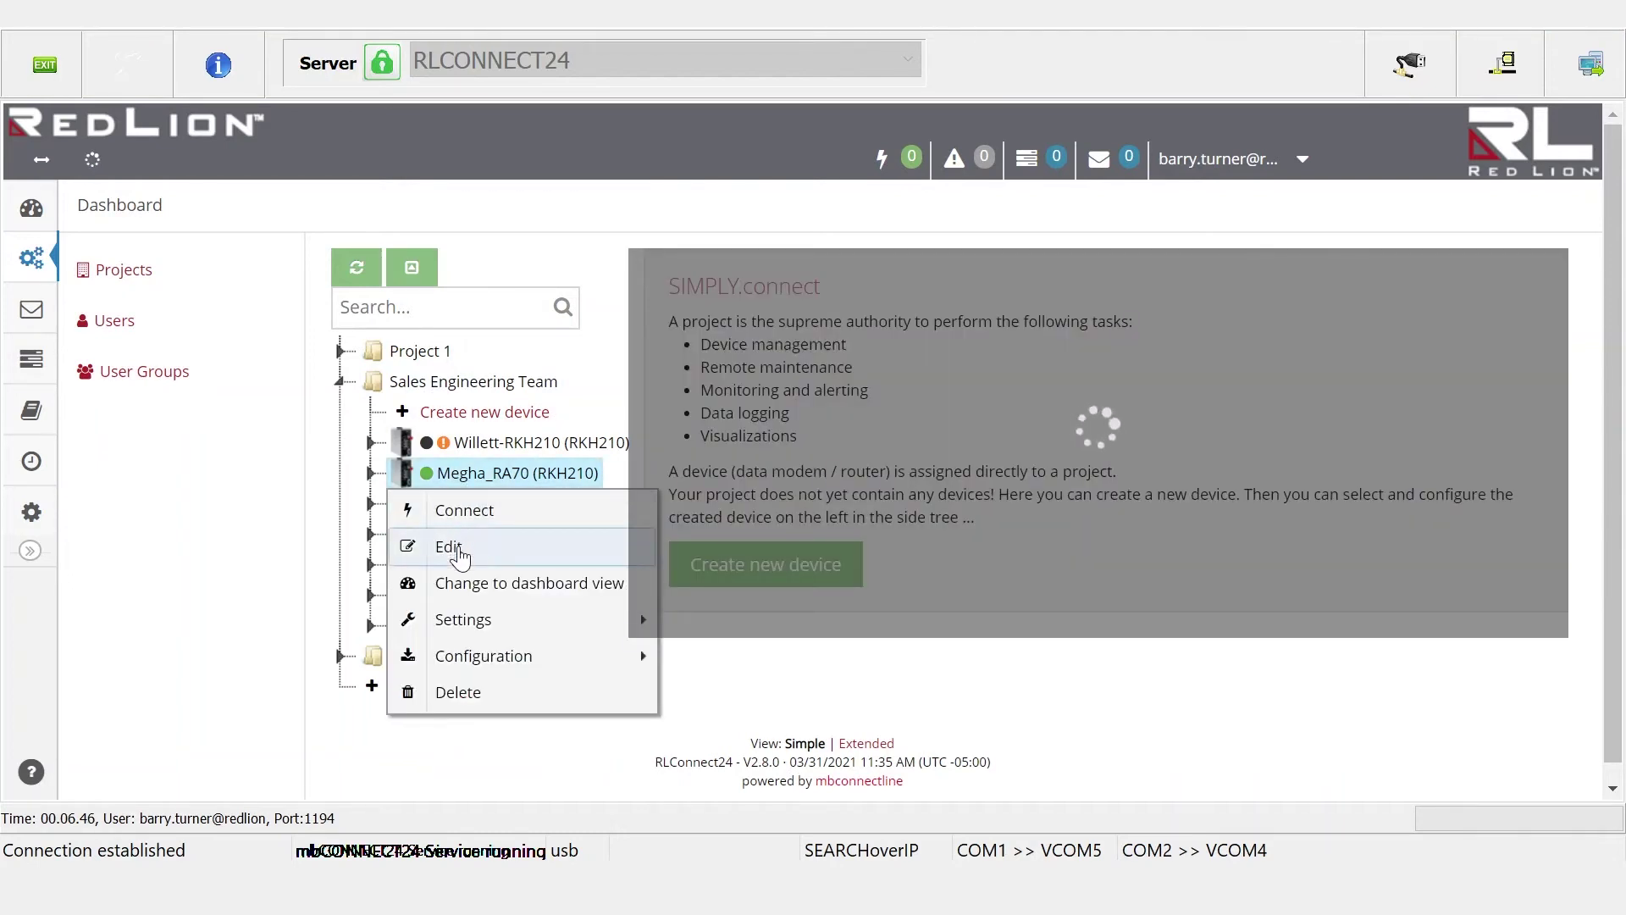
click(457, 549)
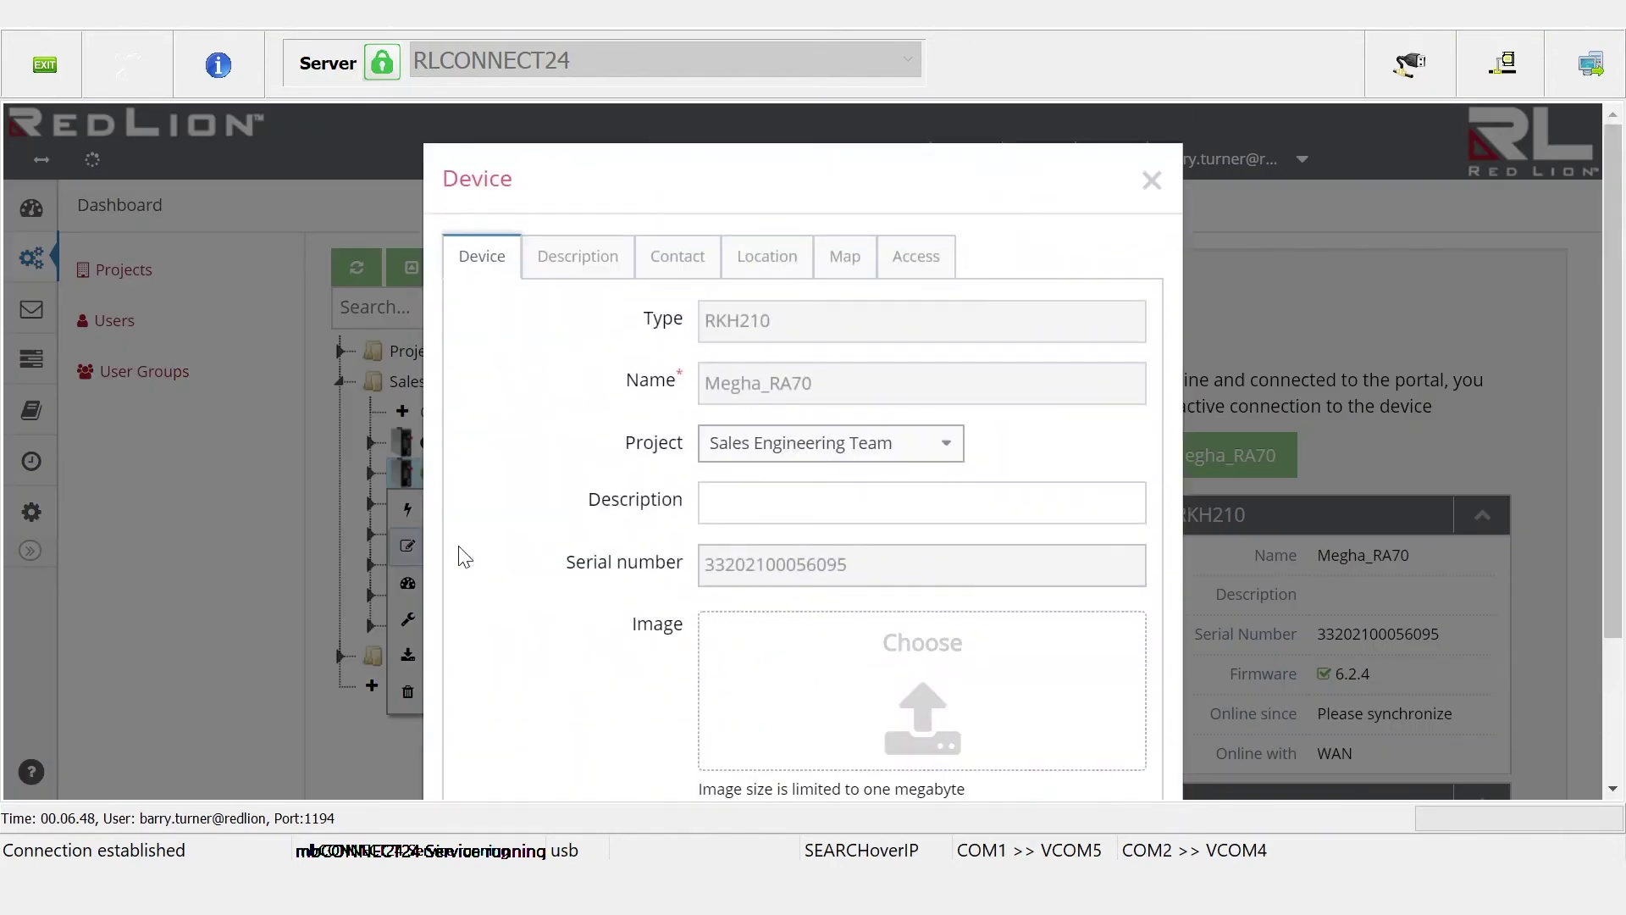
click(903, 269)
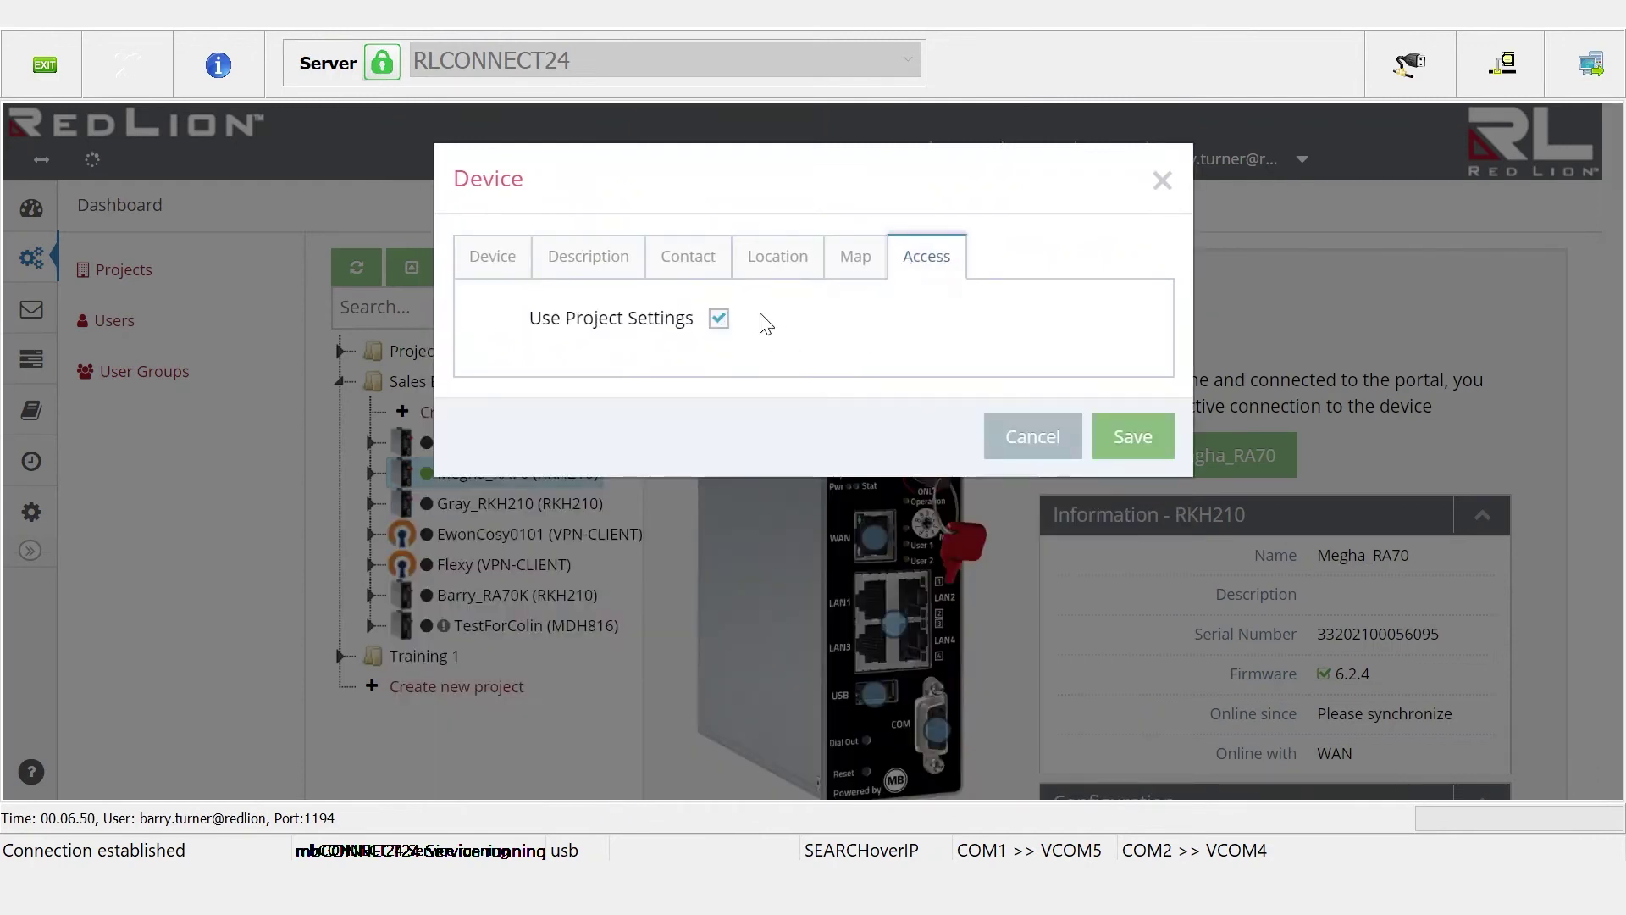
click(716, 322)
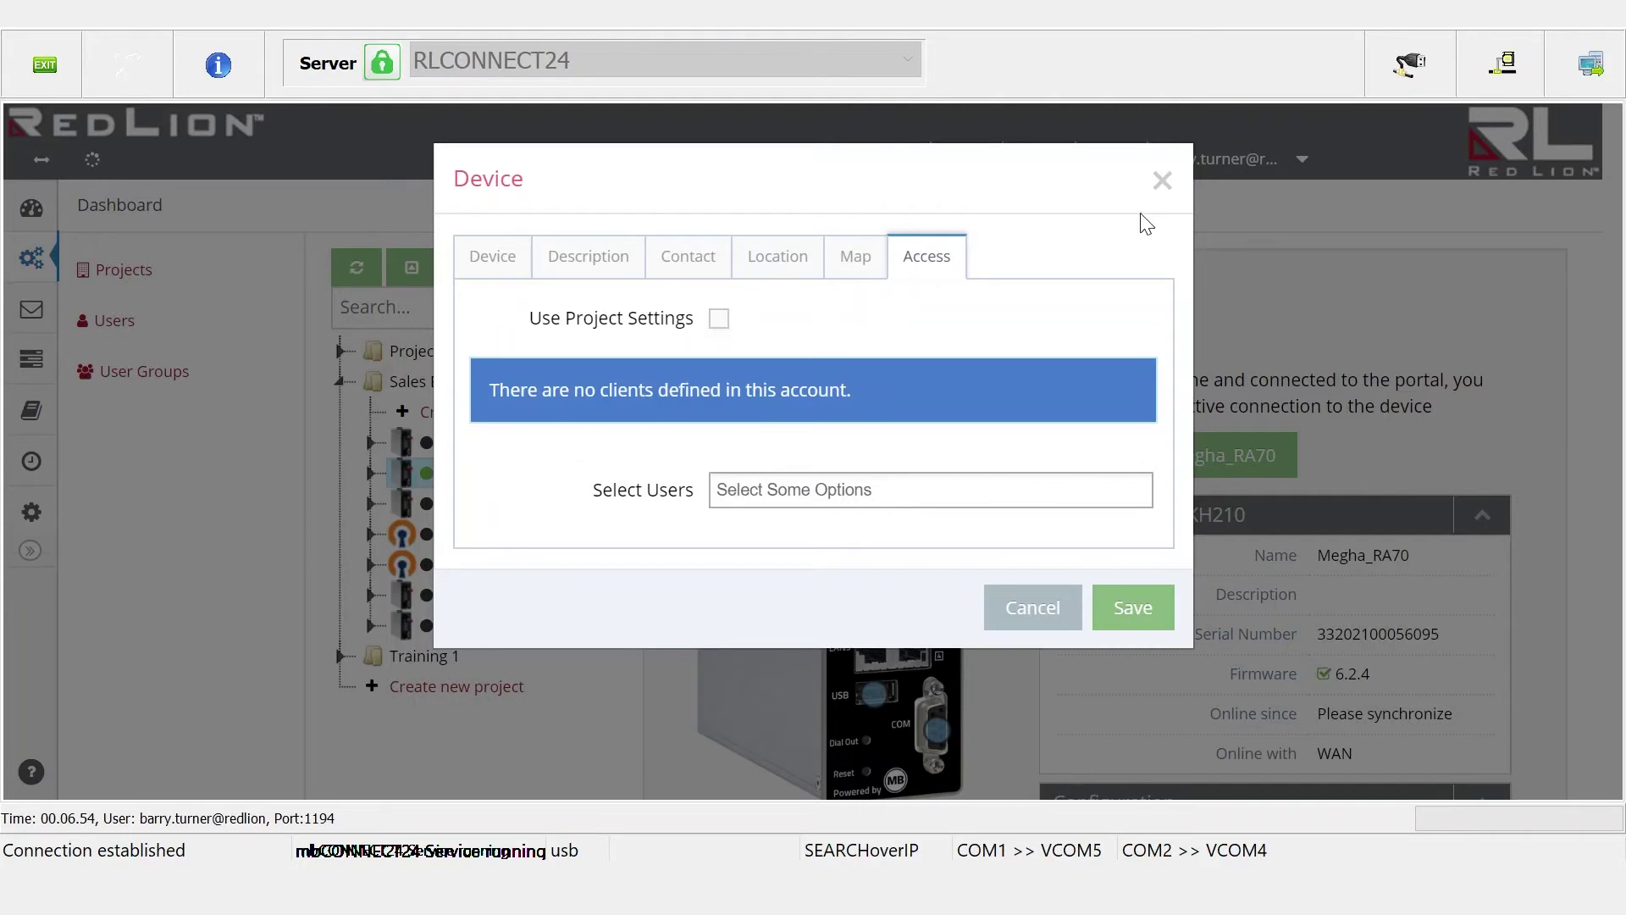
click(1161, 179)
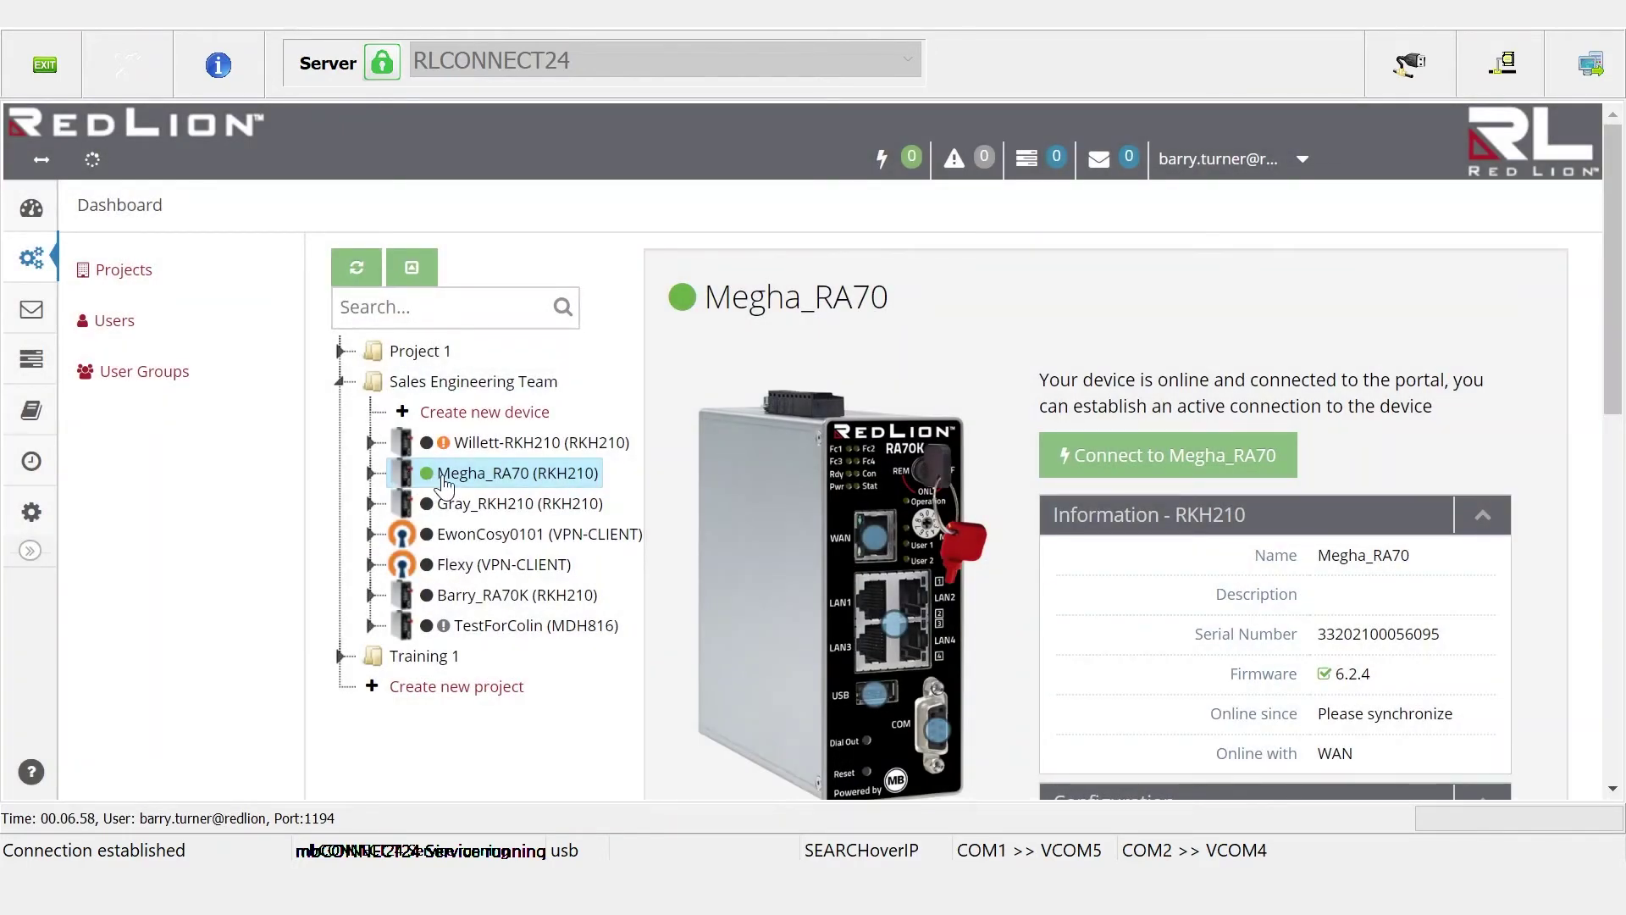
Collapse Sales Engineering Team and open Site4's device page in Project 1
click(339, 382)
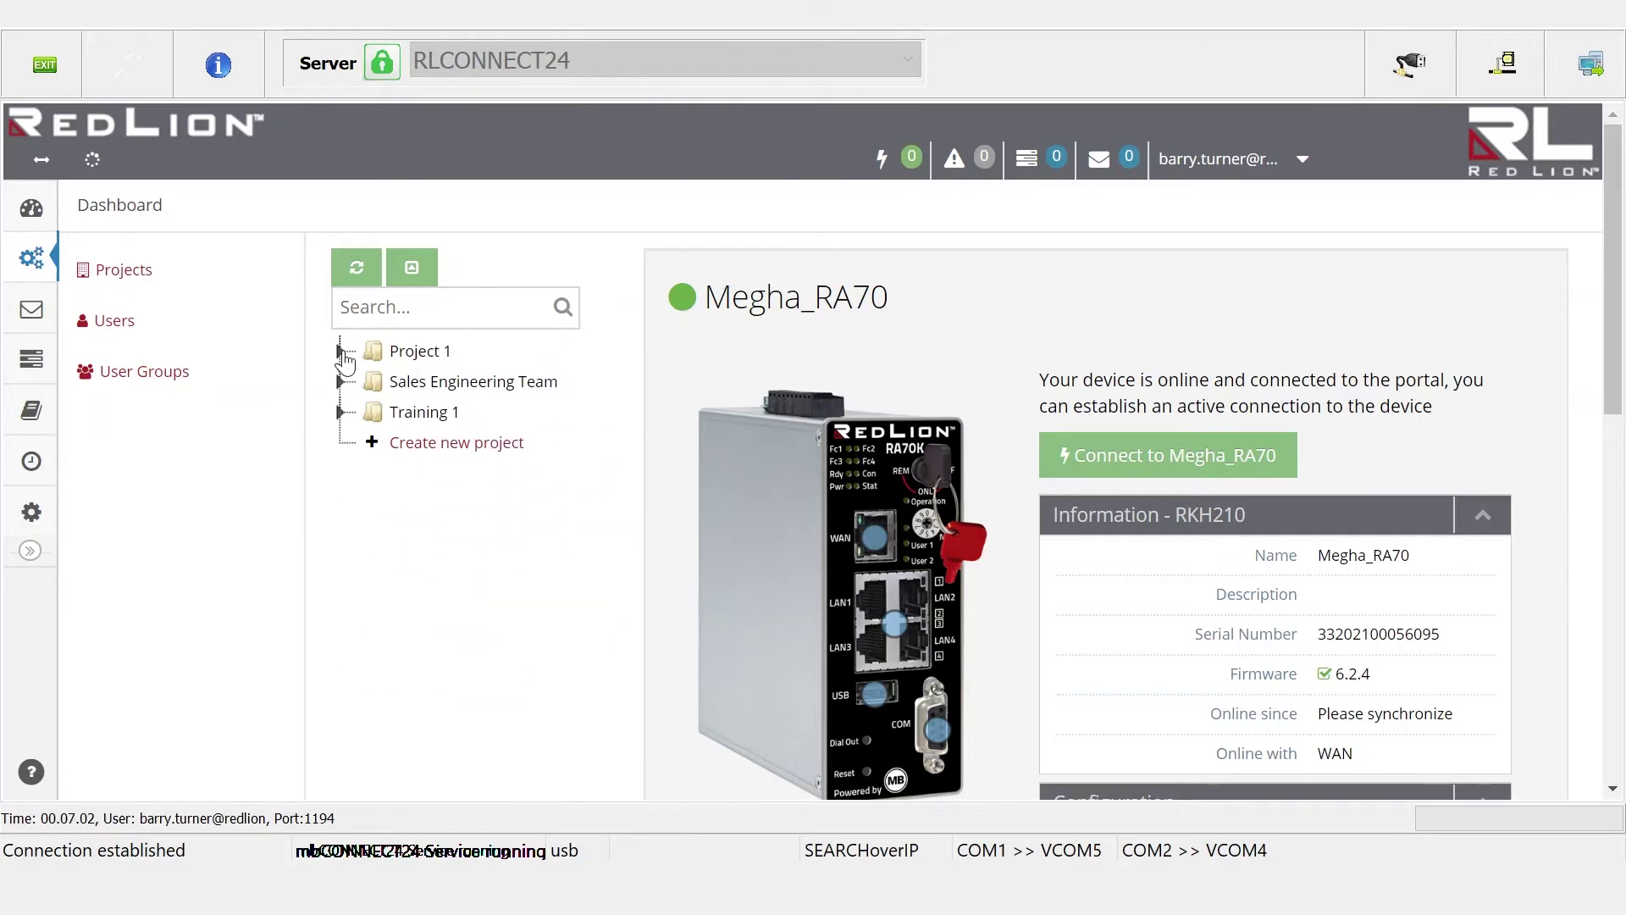
click(342, 352)
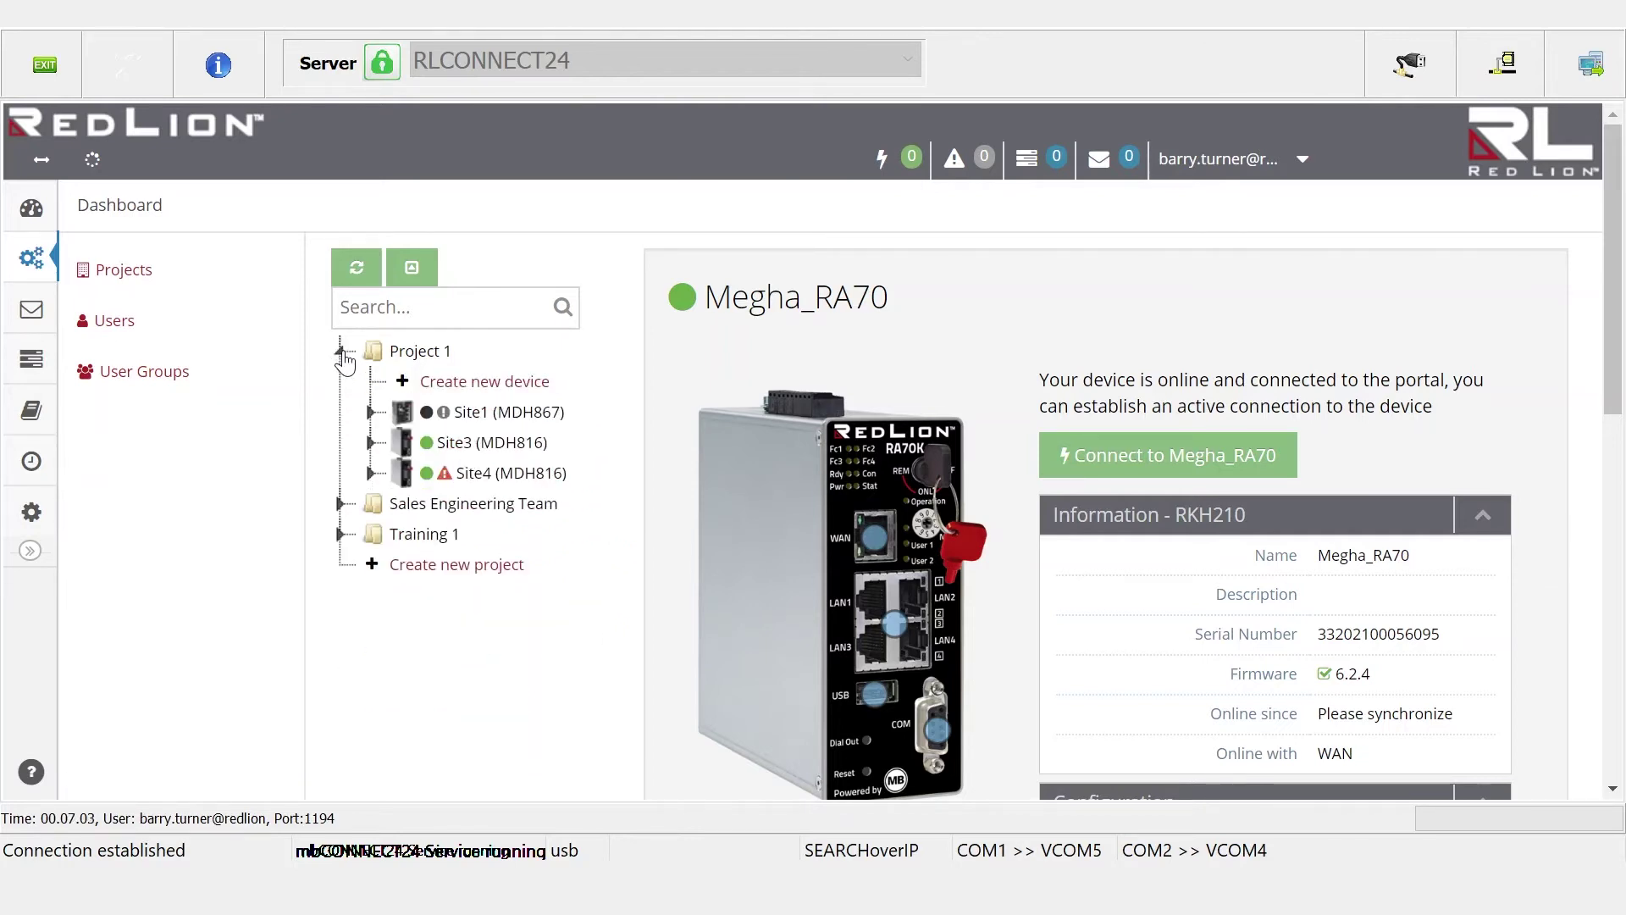
click(461, 474)
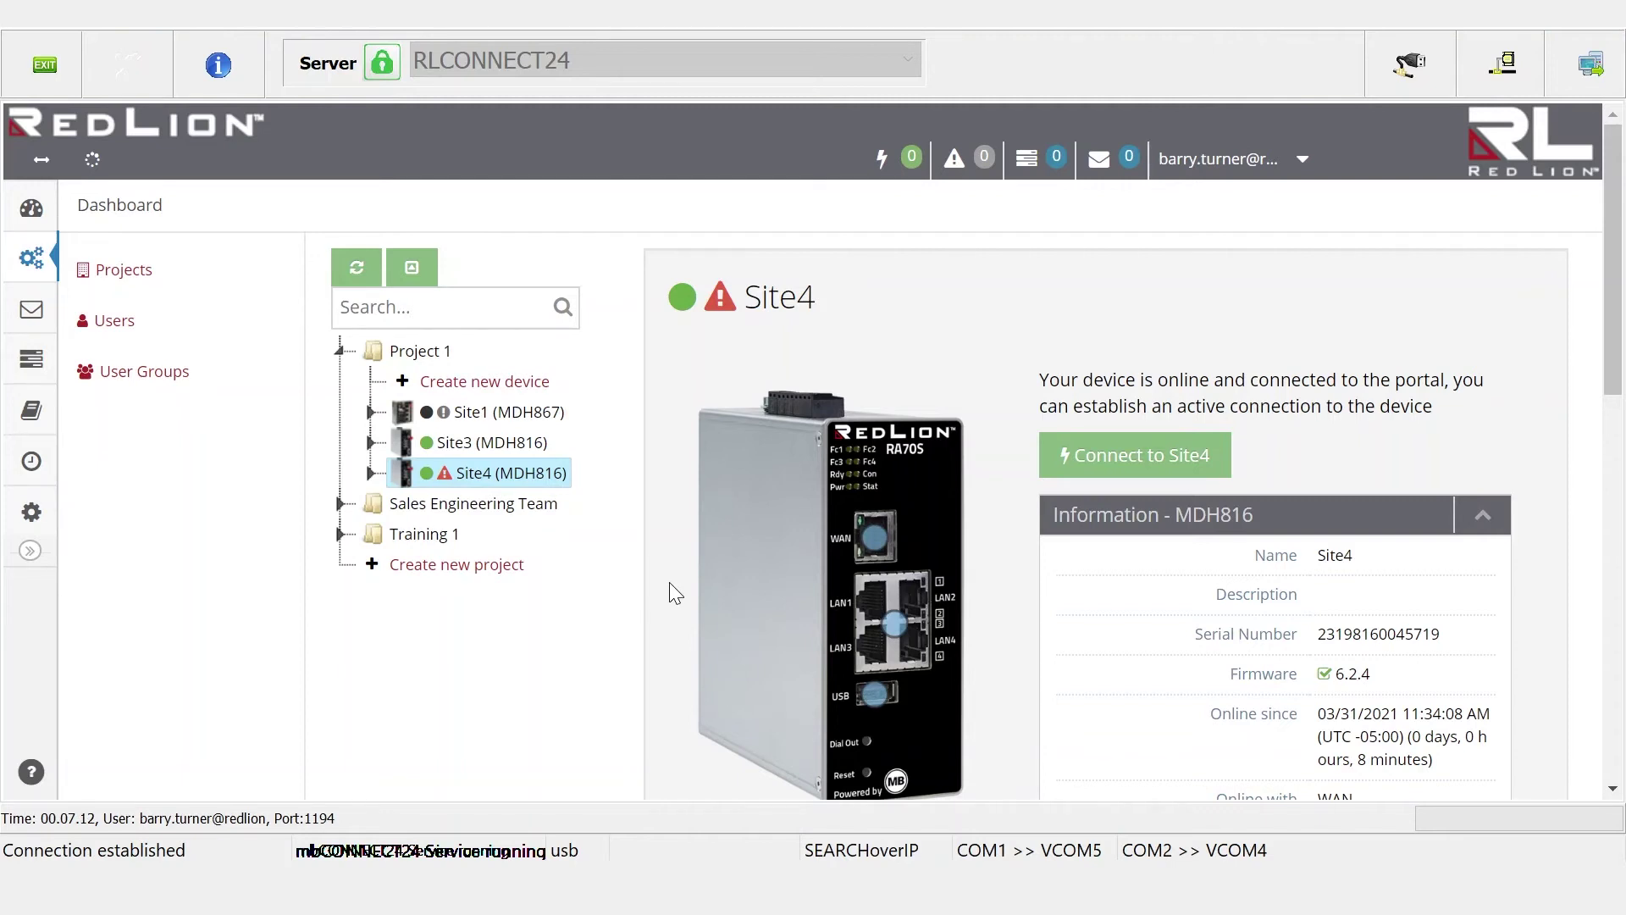
Tick Restricted access on Site4's System configuration and save it
scroll(669, 582, down, 5)
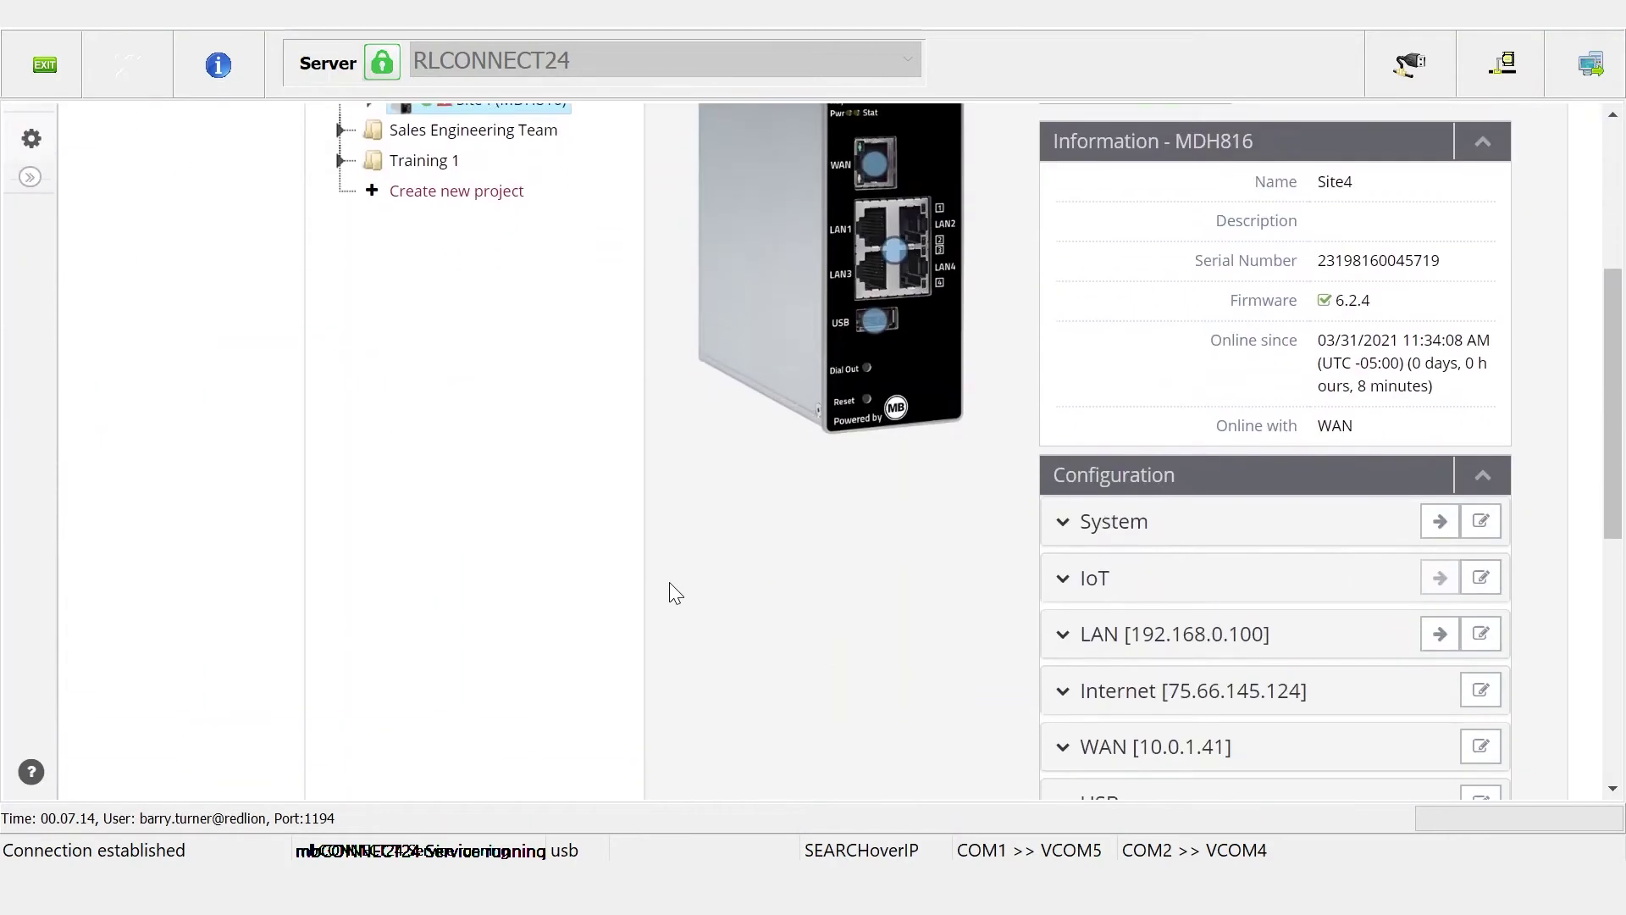
click(1483, 514)
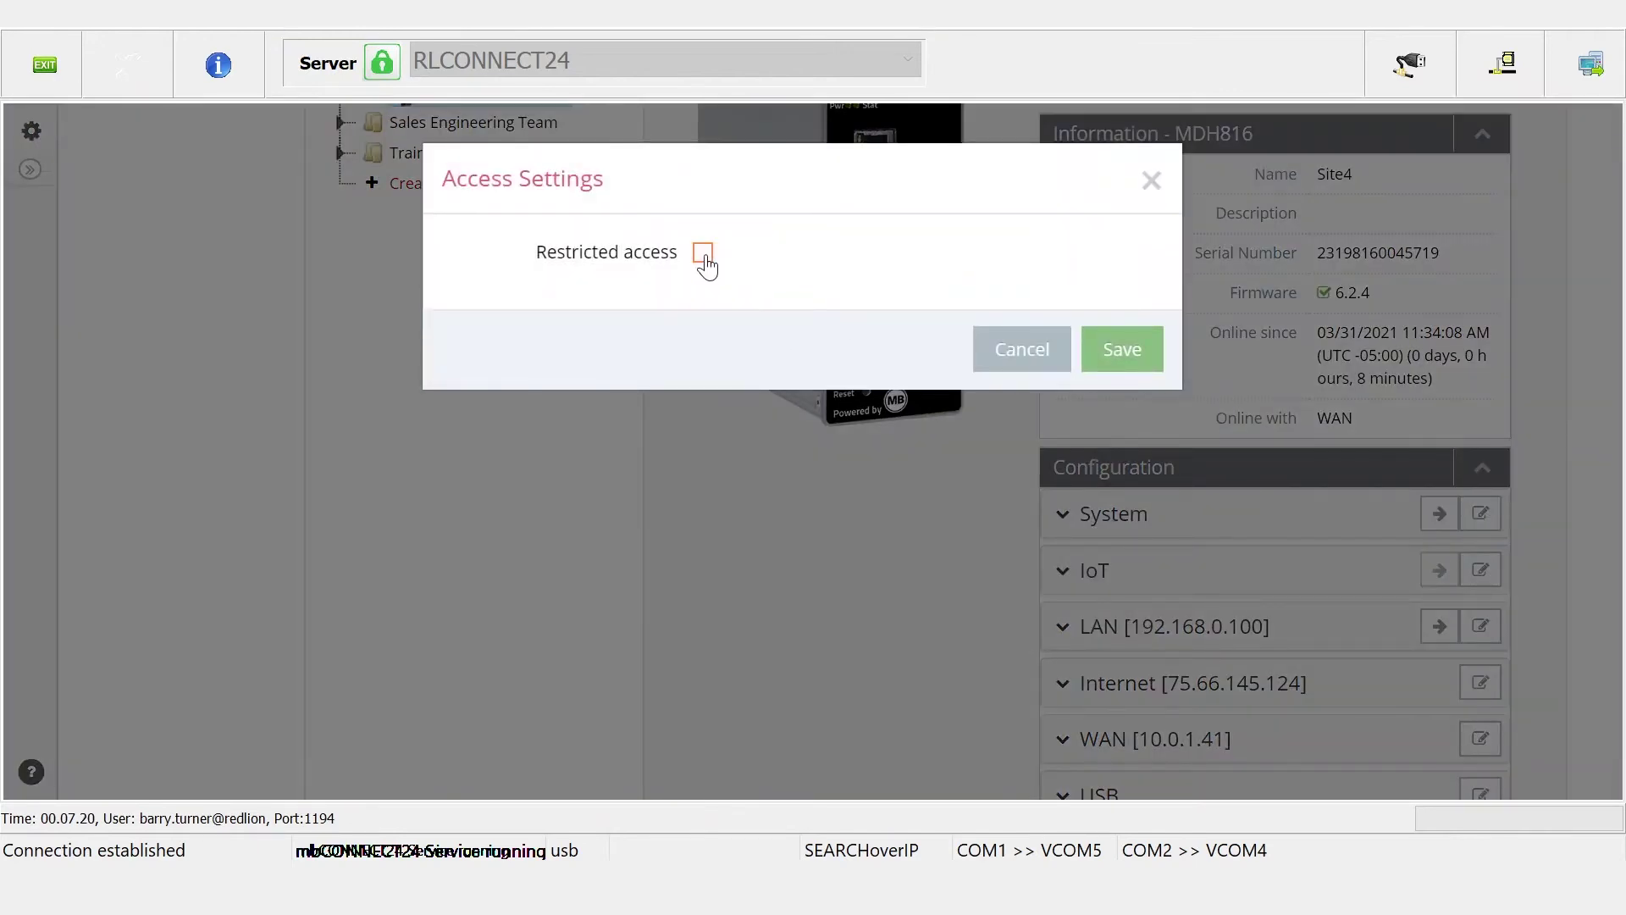
click(703, 254)
click(1116, 354)
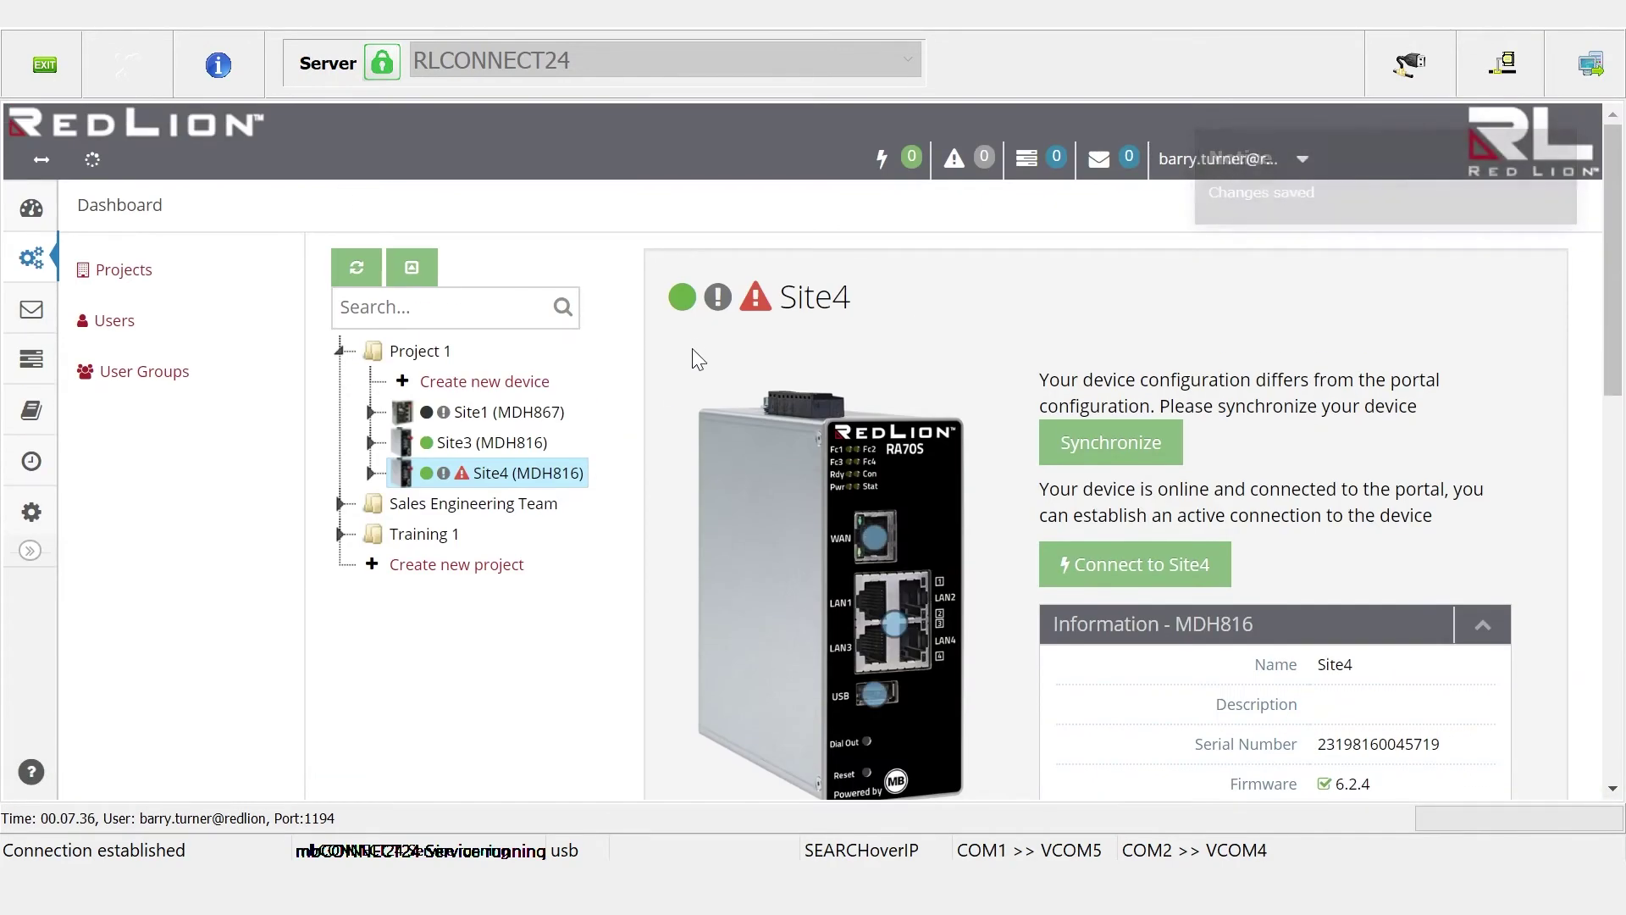
mouse_move(717, 303)
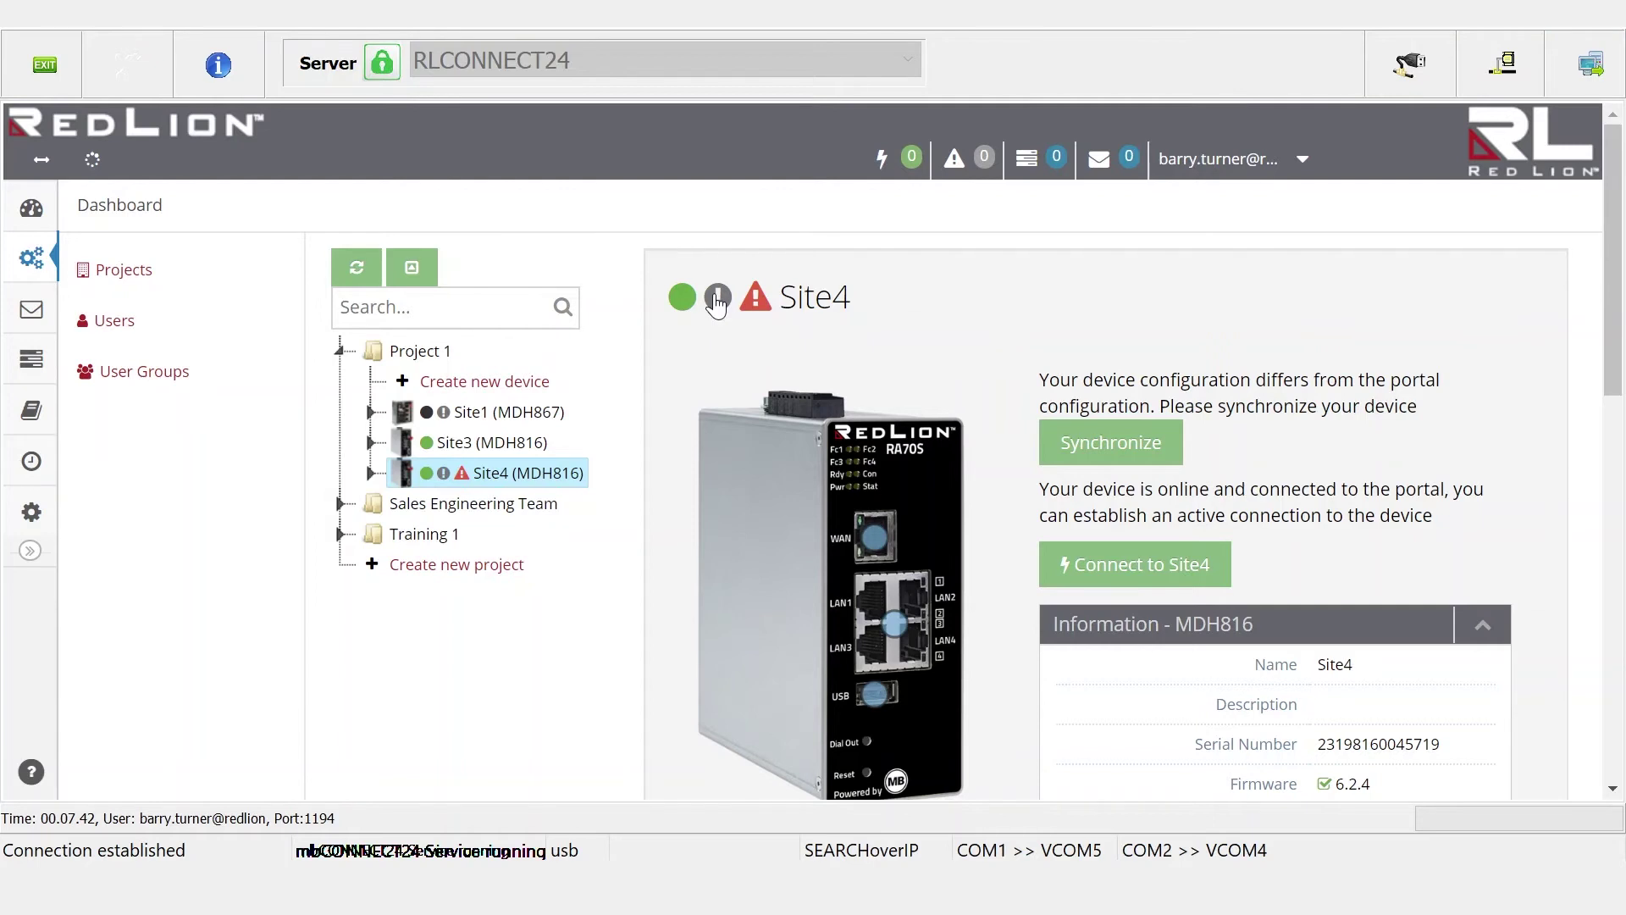
click(1110, 442)
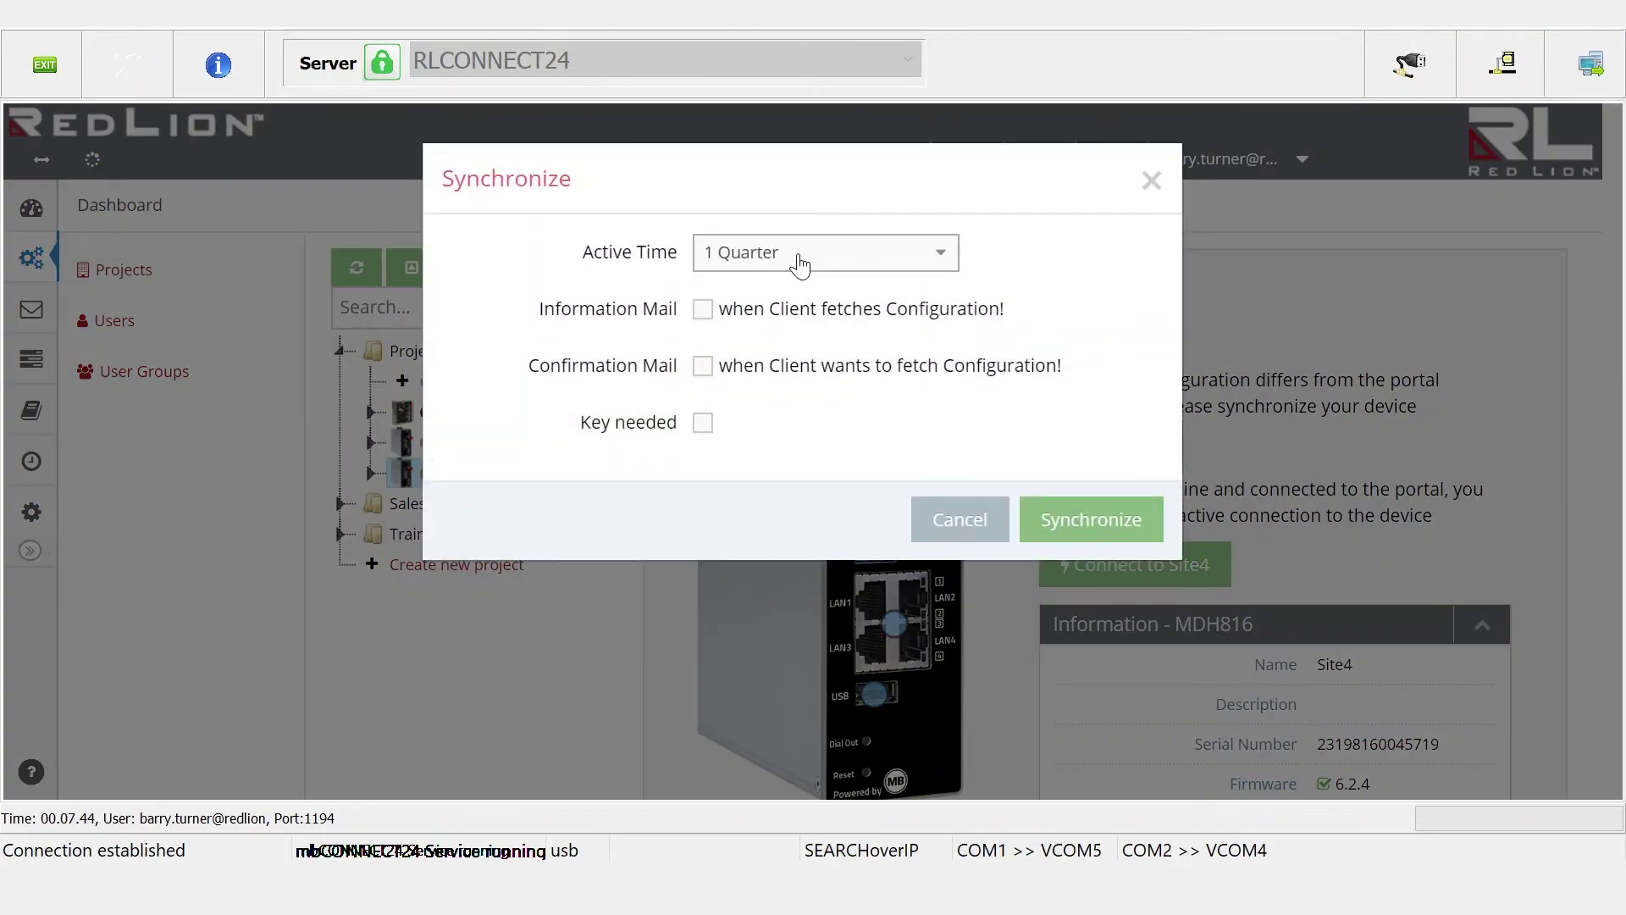
Synchronize the updated configuration to Site4, then expand Site4 and open its Interfaces page
click(1074, 524)
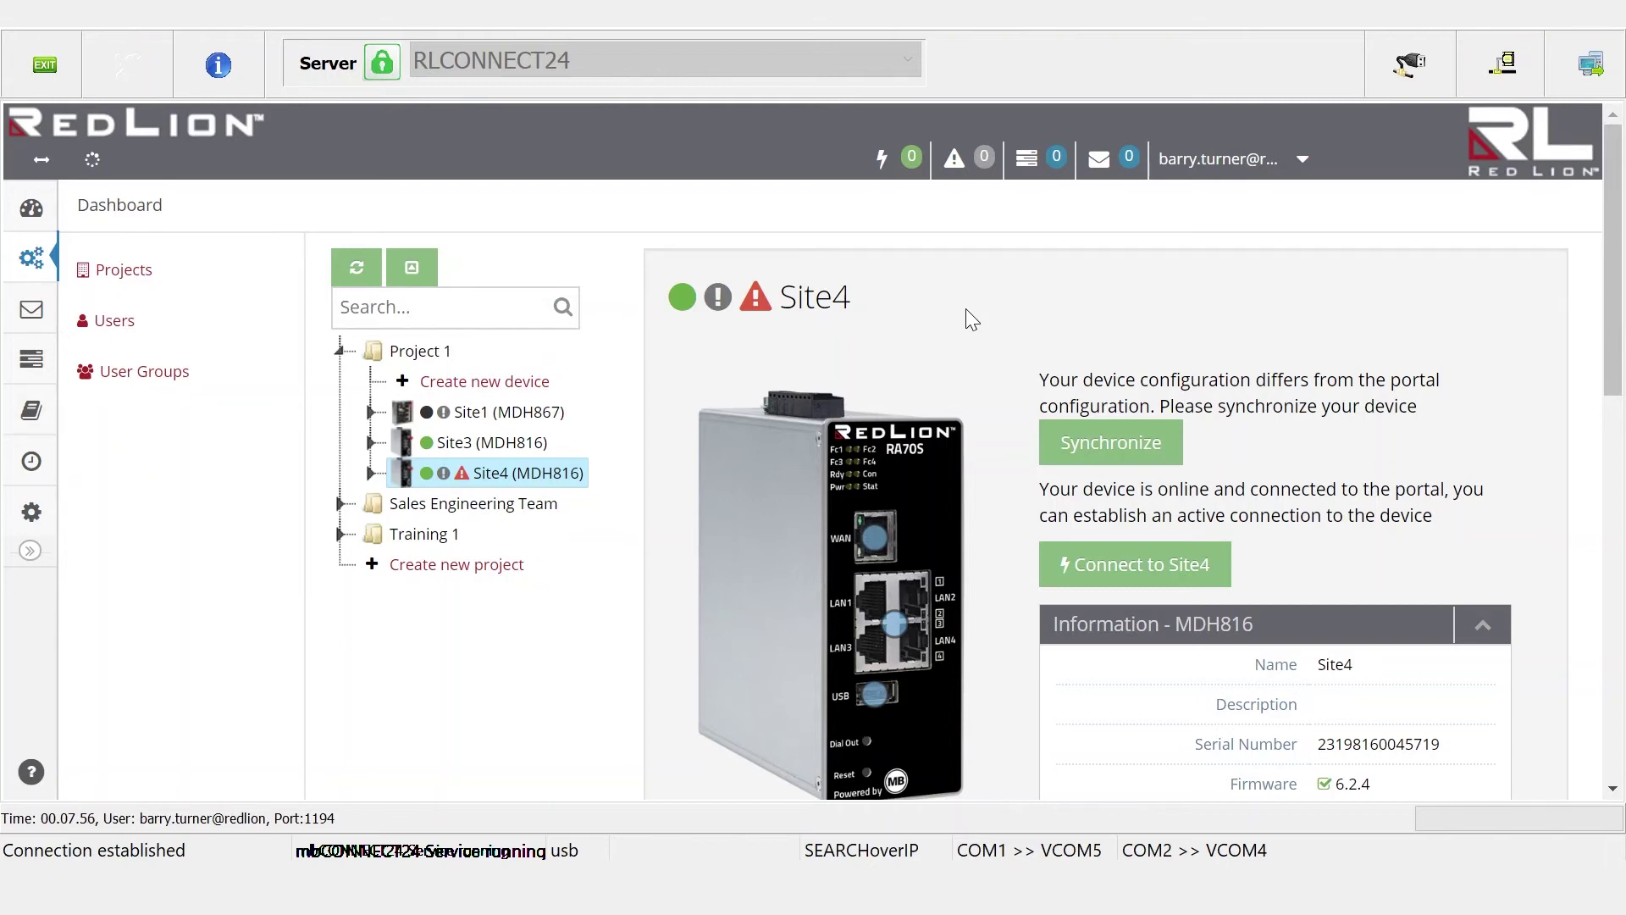
click(370, 472)
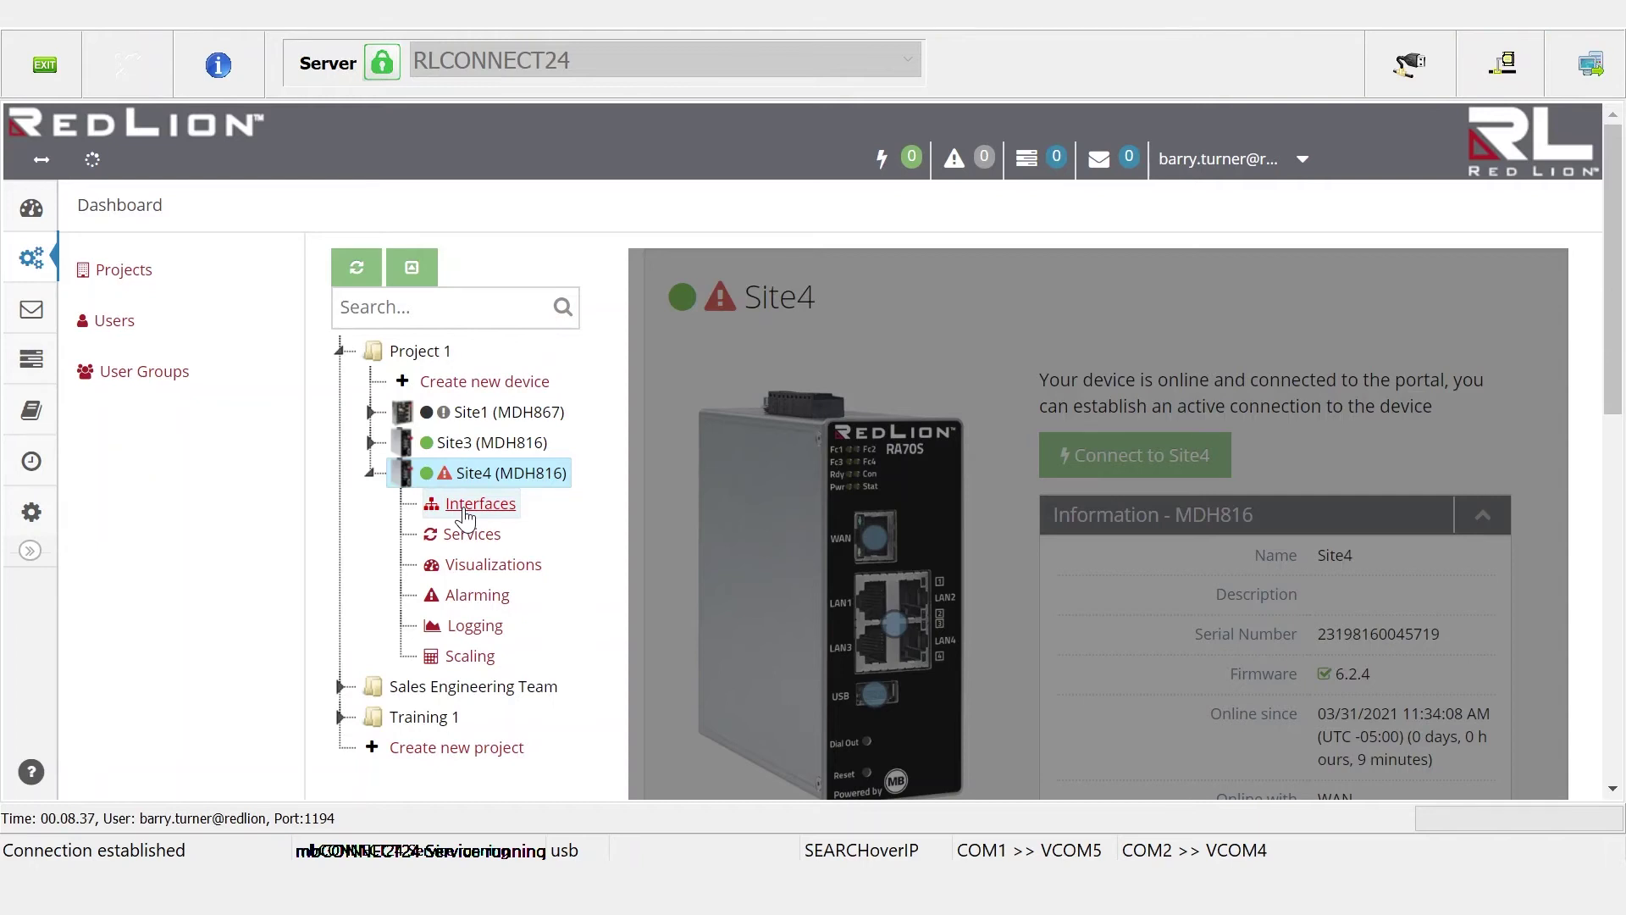
click(464, 509)
Open FlexEdge0_20 under Site4's LAN and review its Access tab users, leaving them unchanged
click(350, 500)
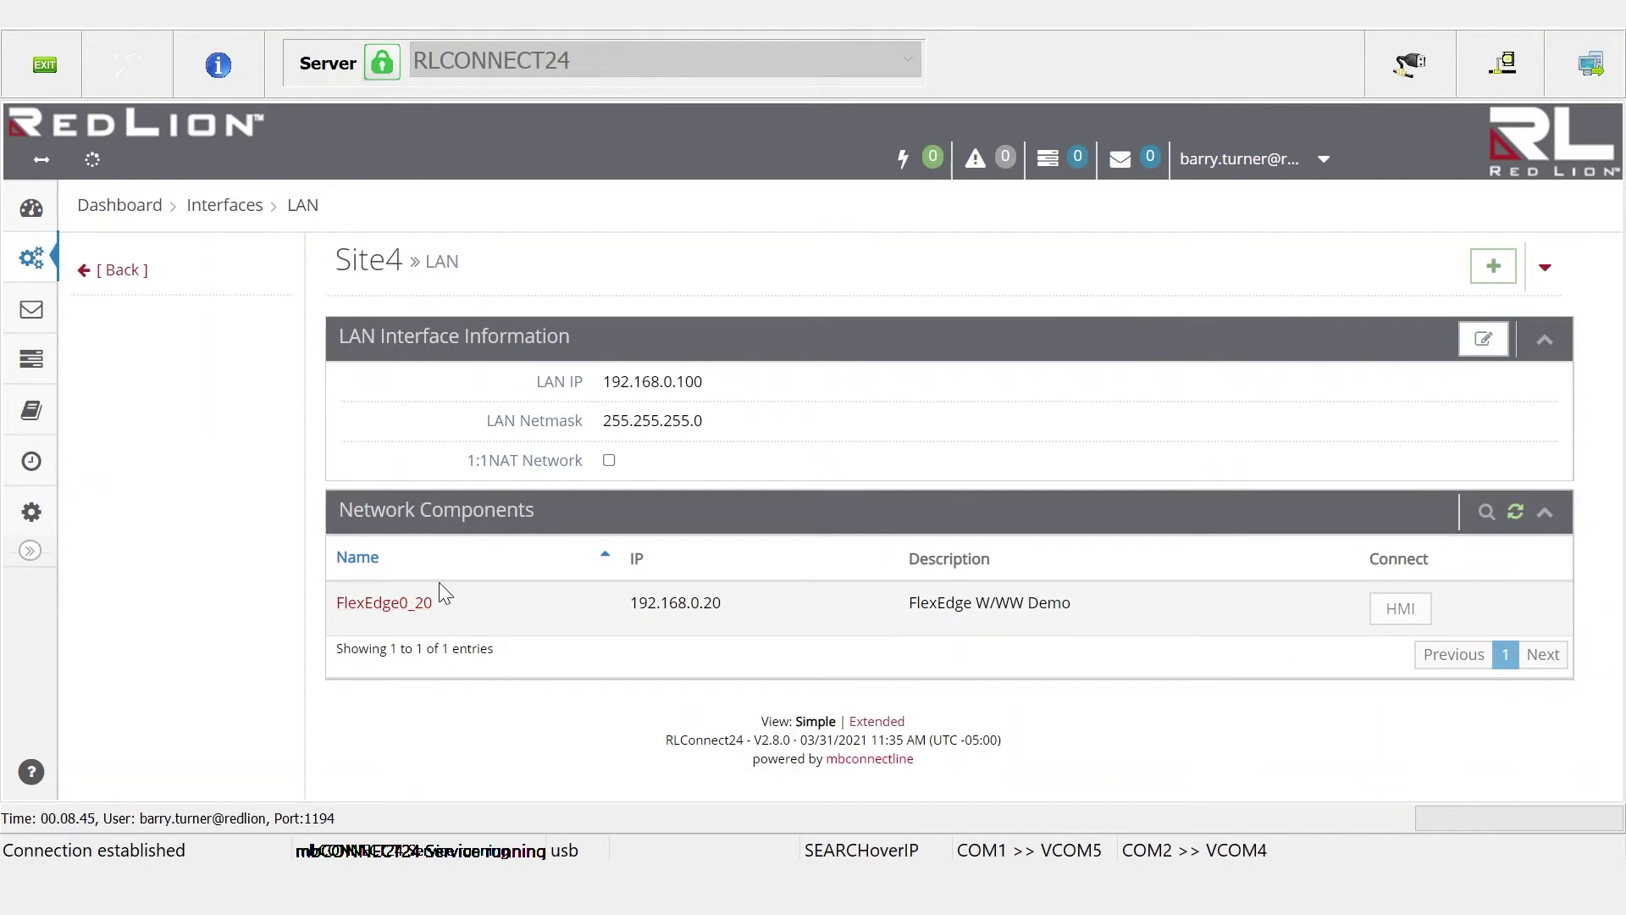
click(382, 605)
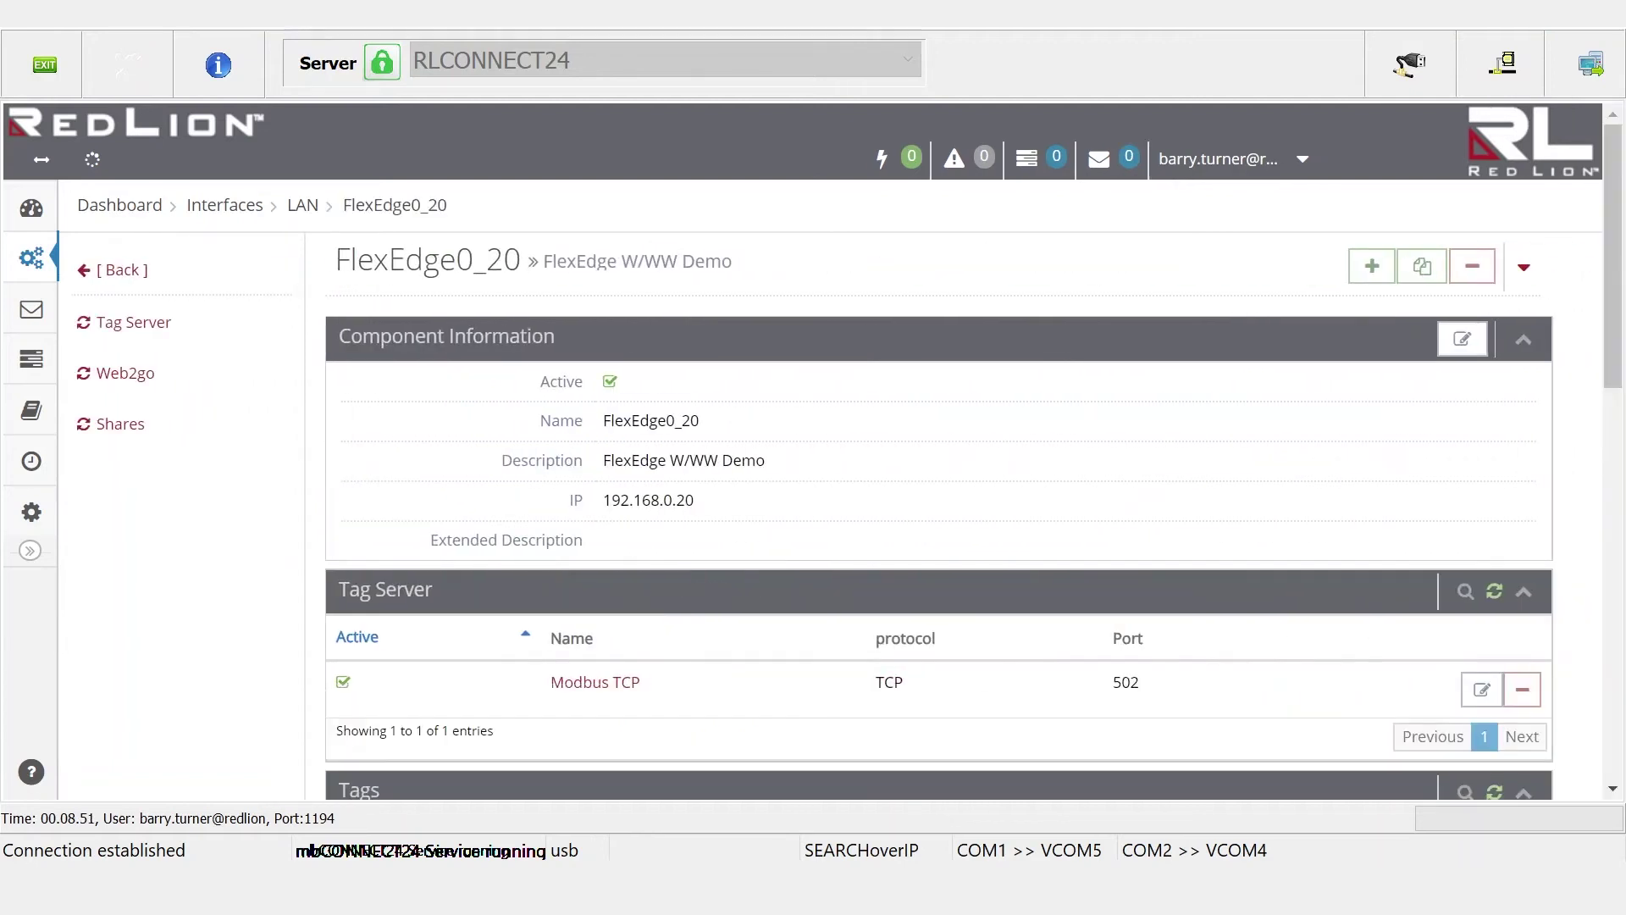
click(1463, 340)
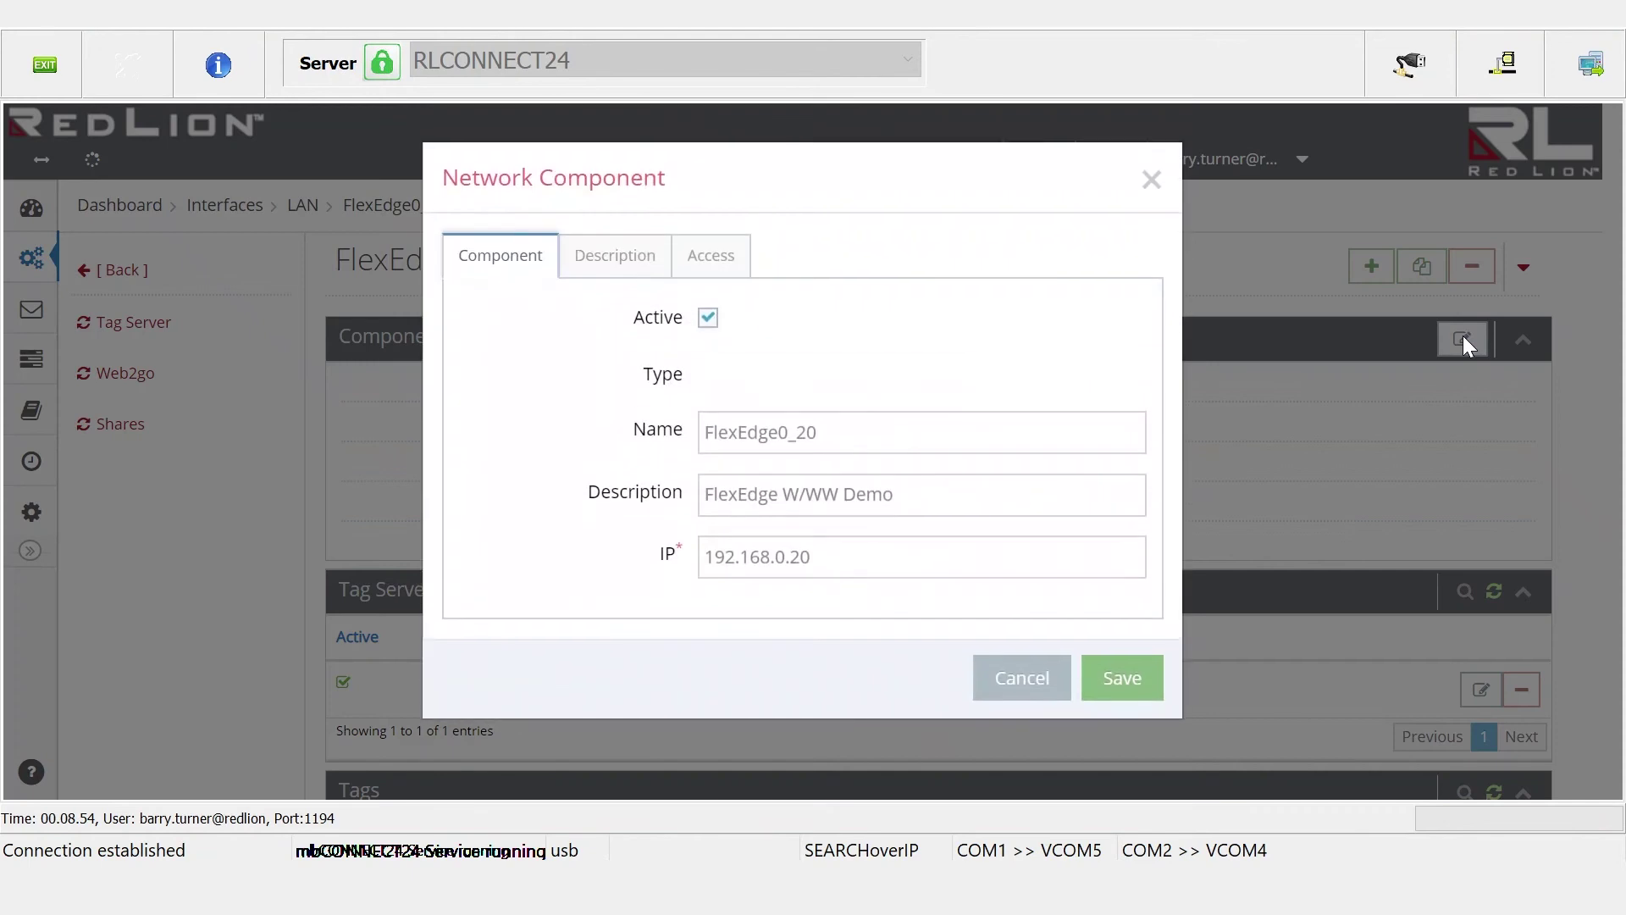
click(728, 263)
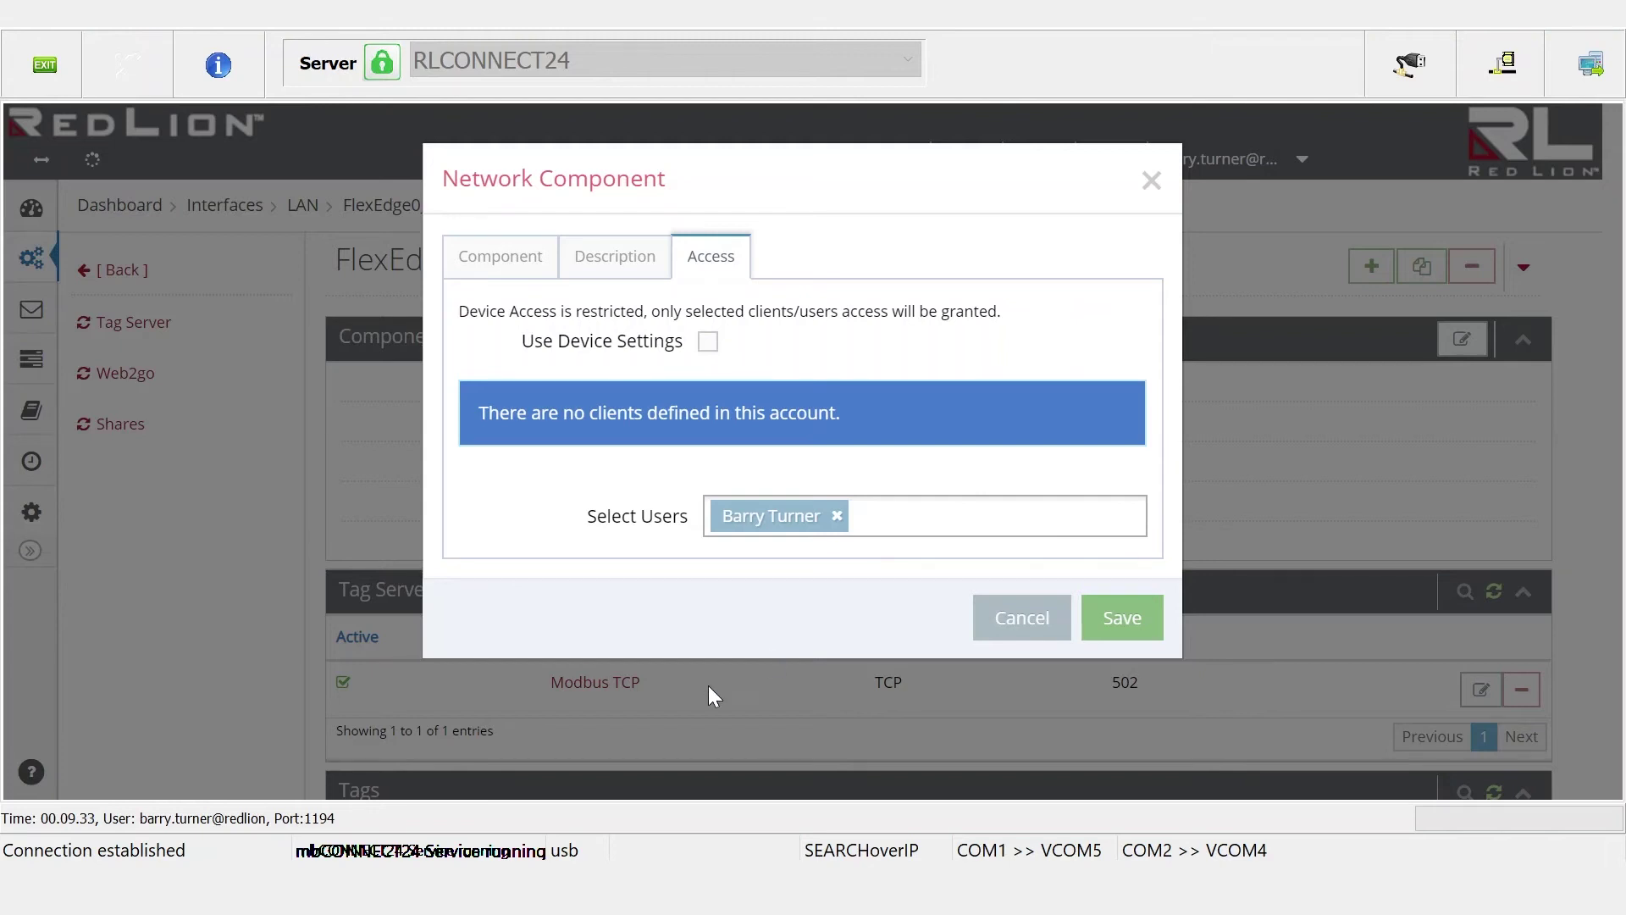
click(1023, 619)
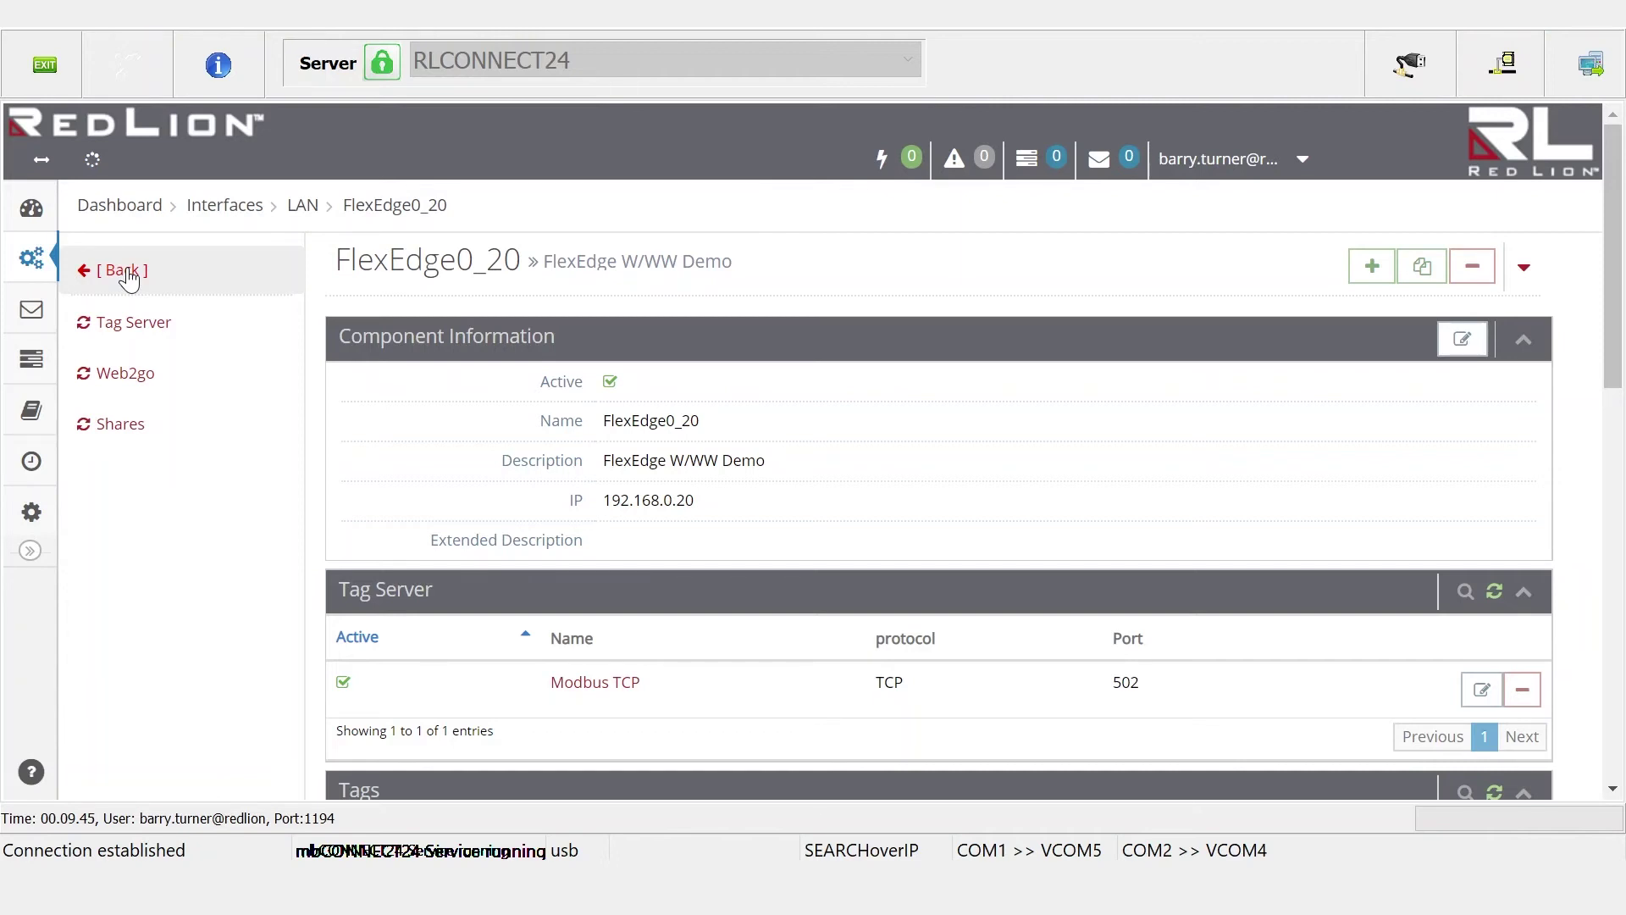
Go back from FlexEdge0_20 to Site4's overview and open End User Group under User Groups
click(125, 273)
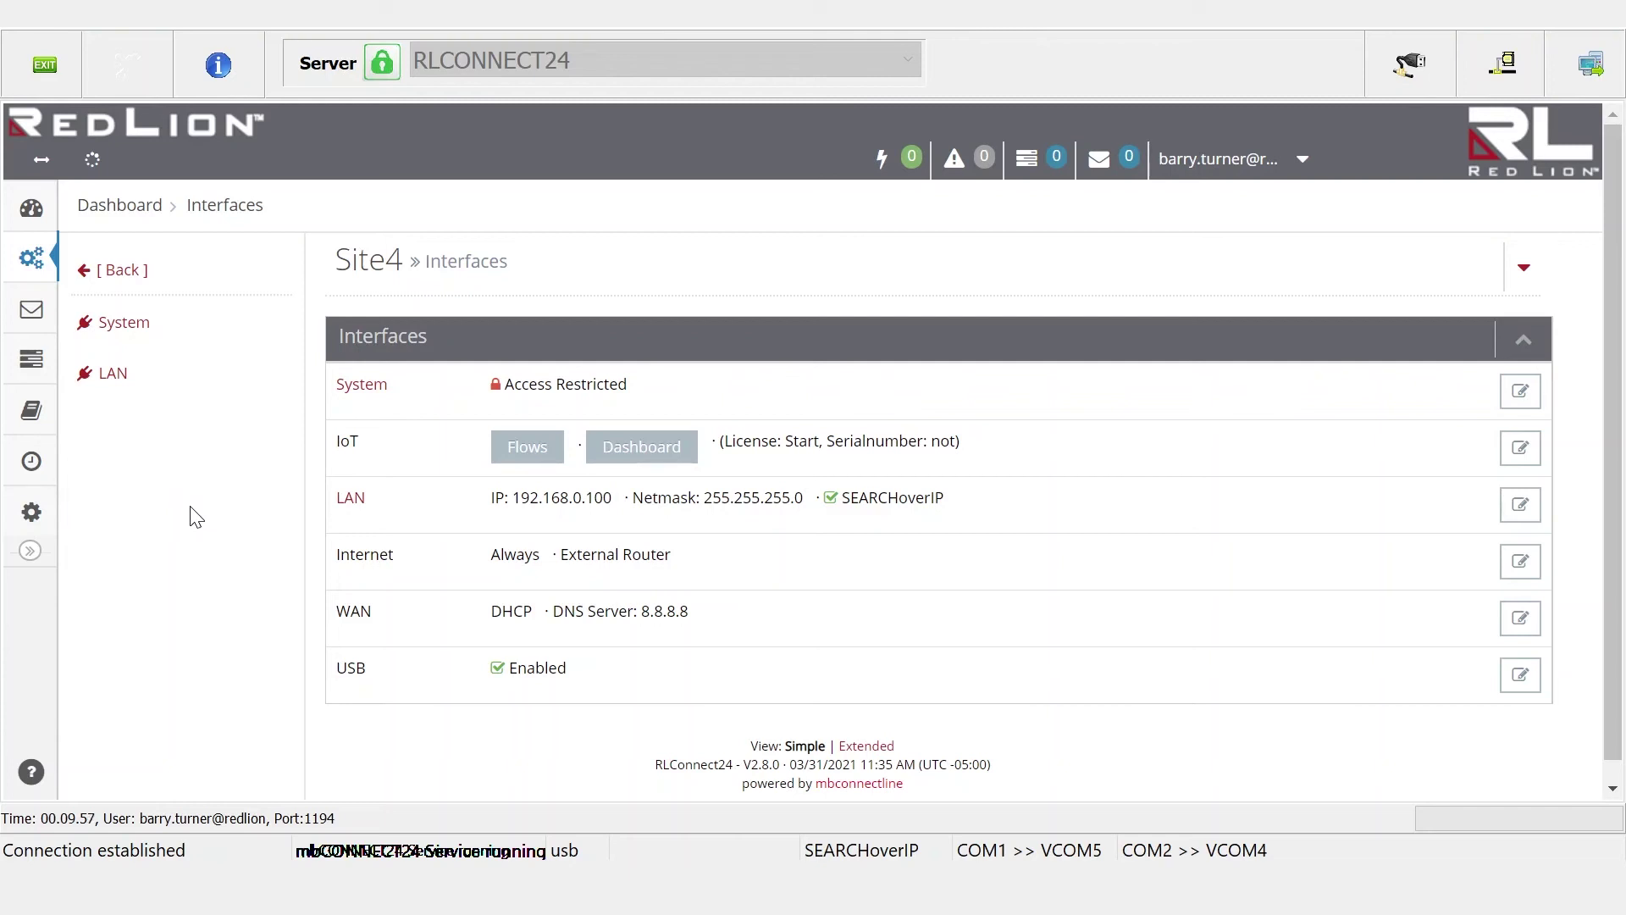
click(103, 271)
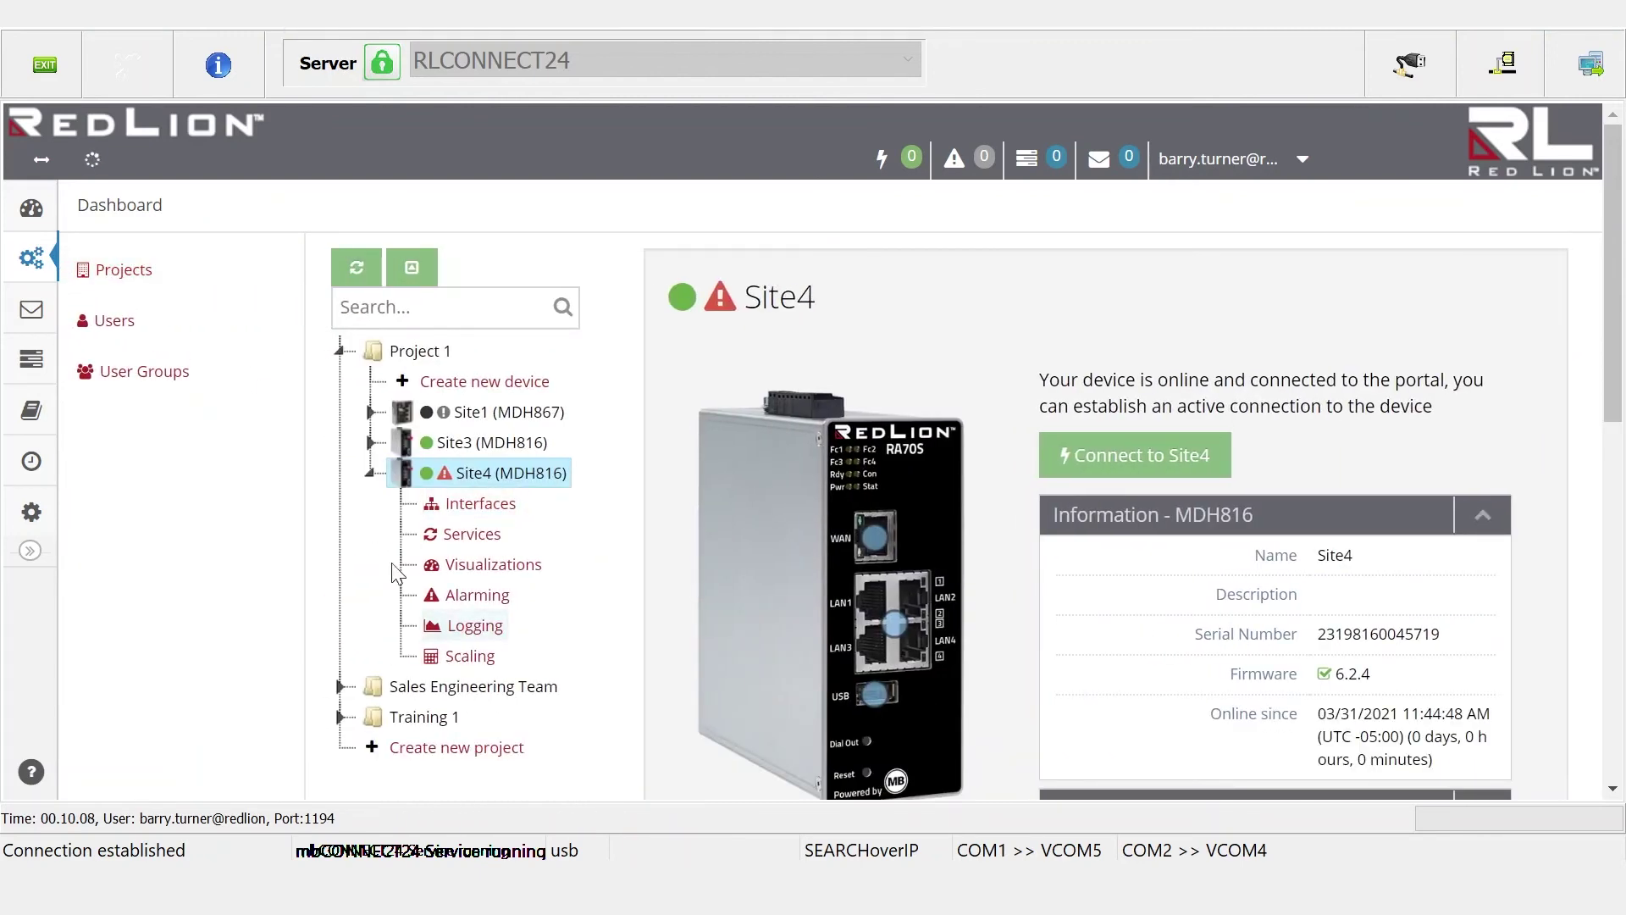
click(165, 381)
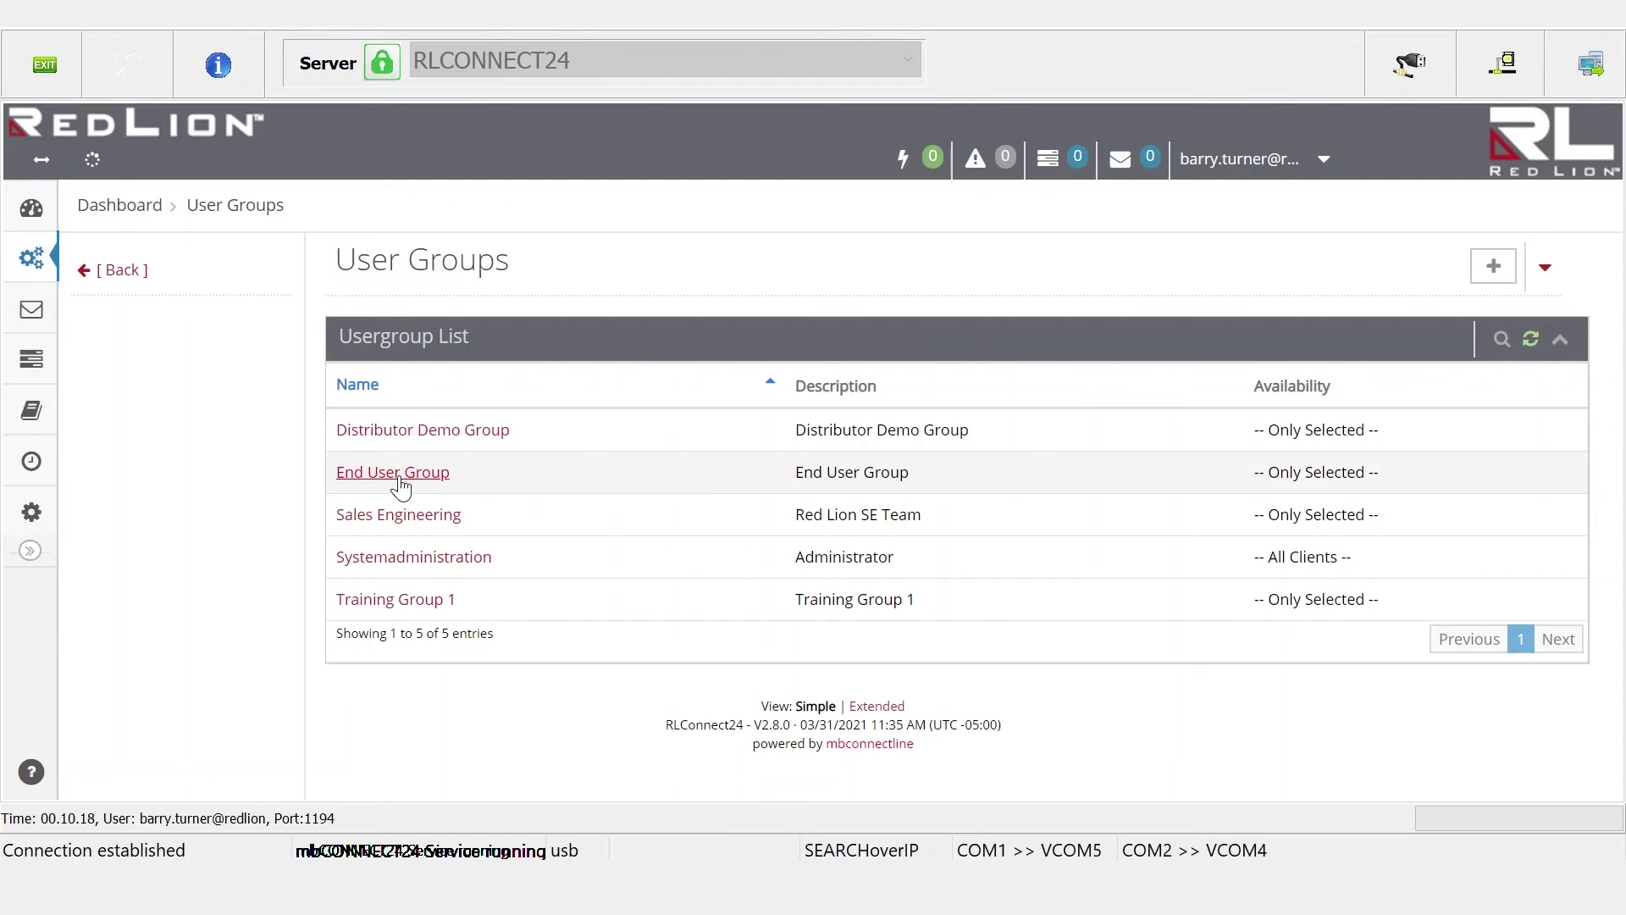
click(399, 475)
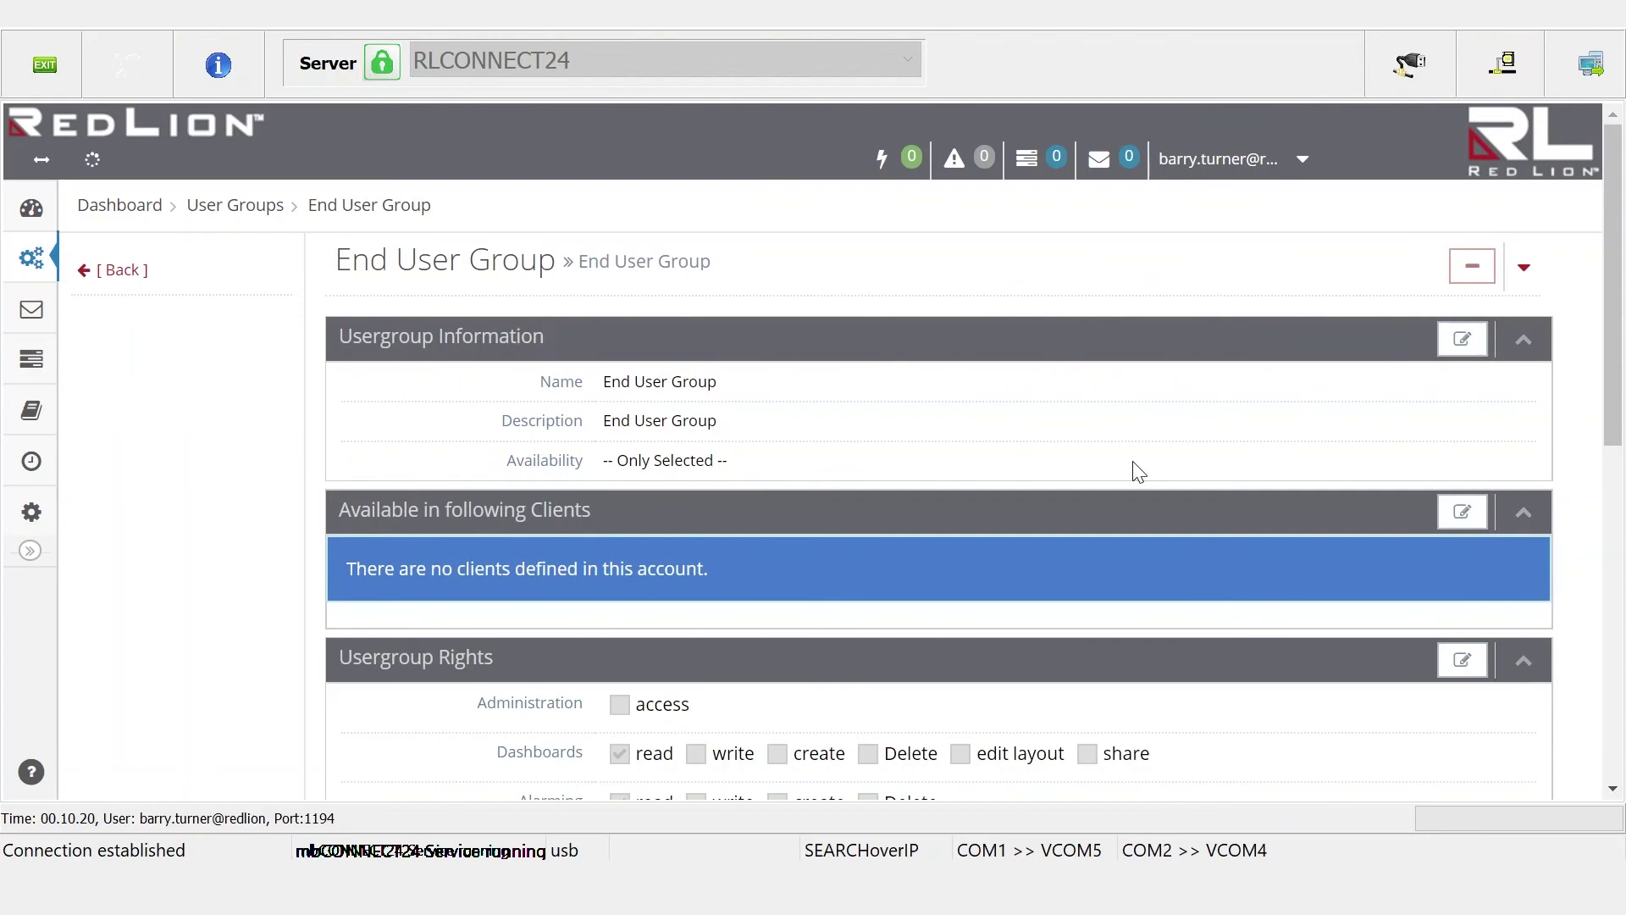
Review End User Group's rights: read on dashboards, alarming, devices, plus device Connect; close unchanged
scroll(288, 644, down, 5)
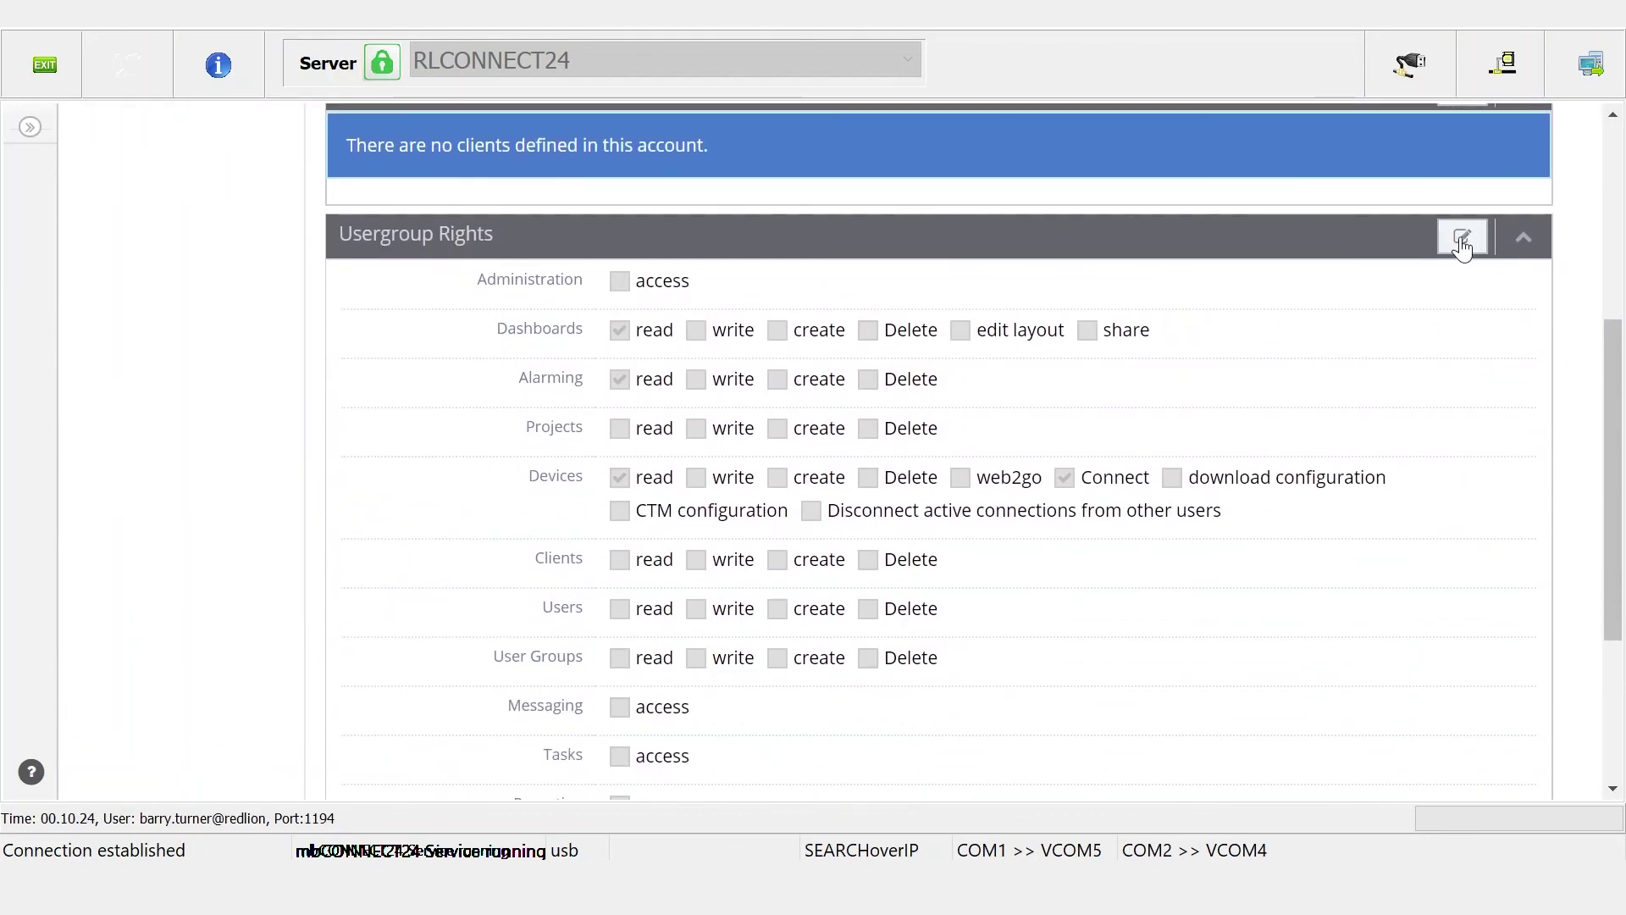
click(1462, 237)
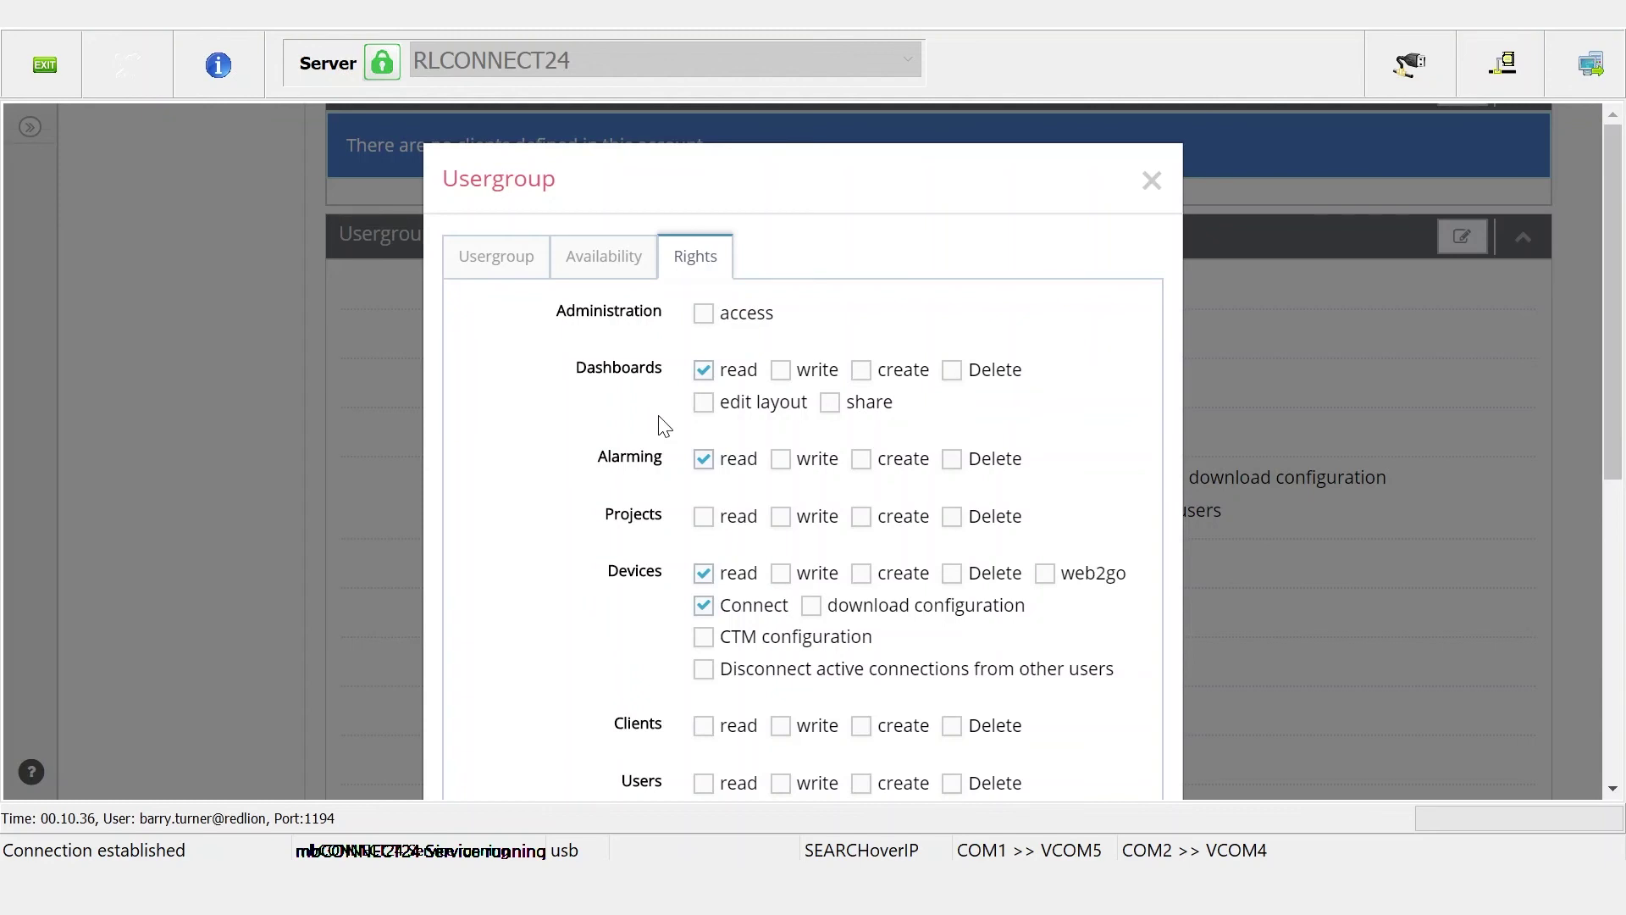
scroll(664, 426, down, 1)
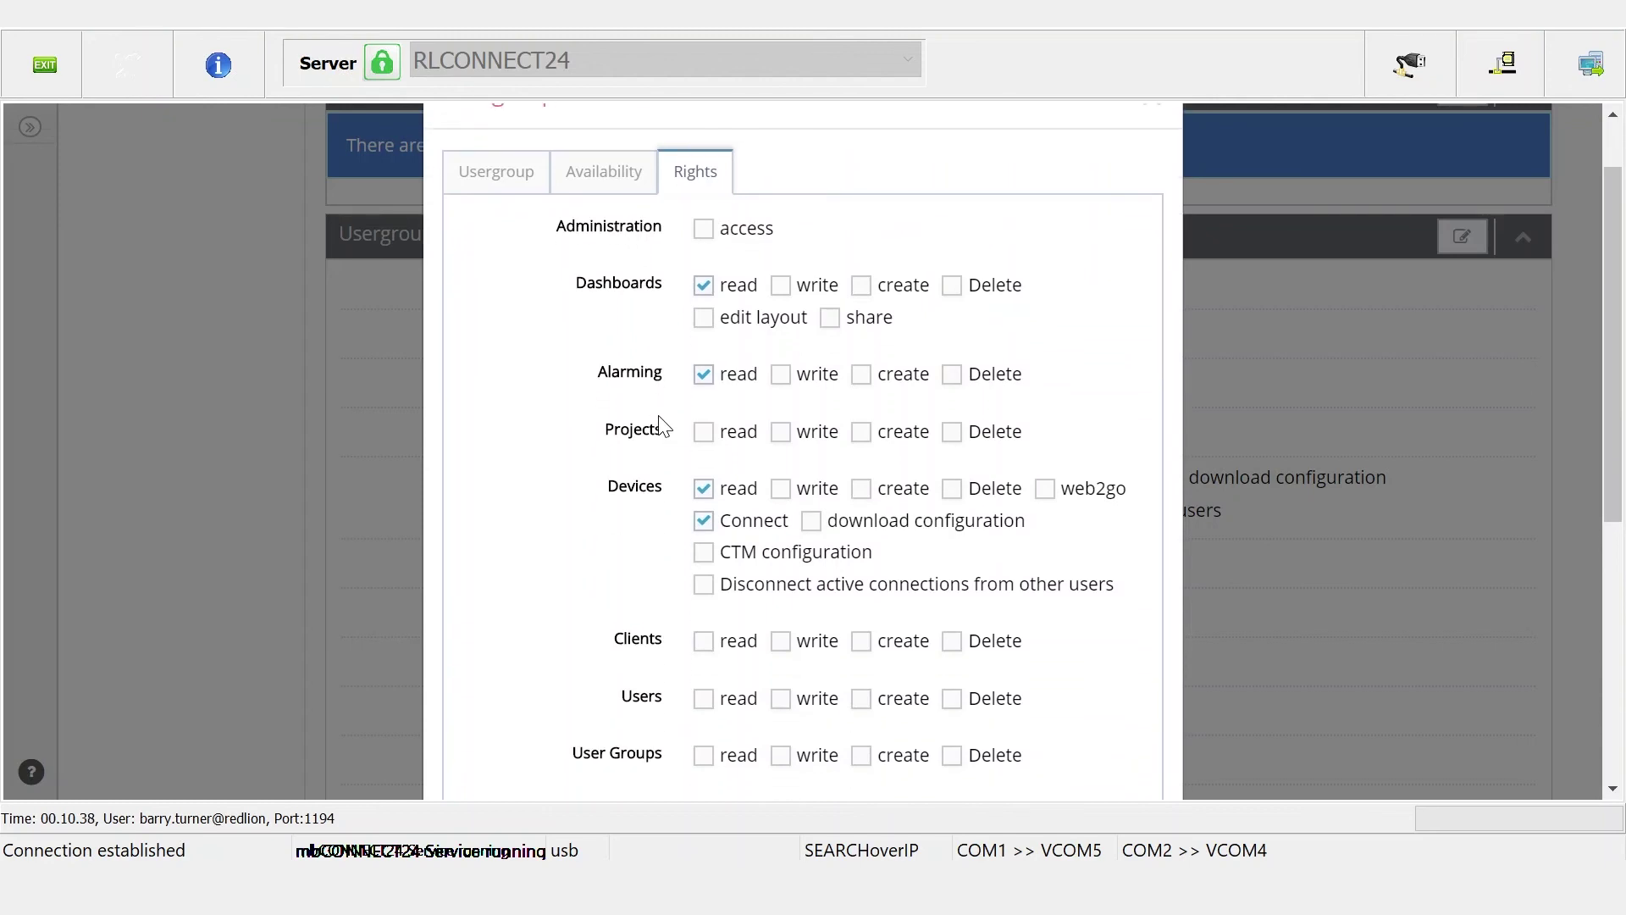
scroll(664, 426, down, 1)
scroll(664, 426, down, 2)
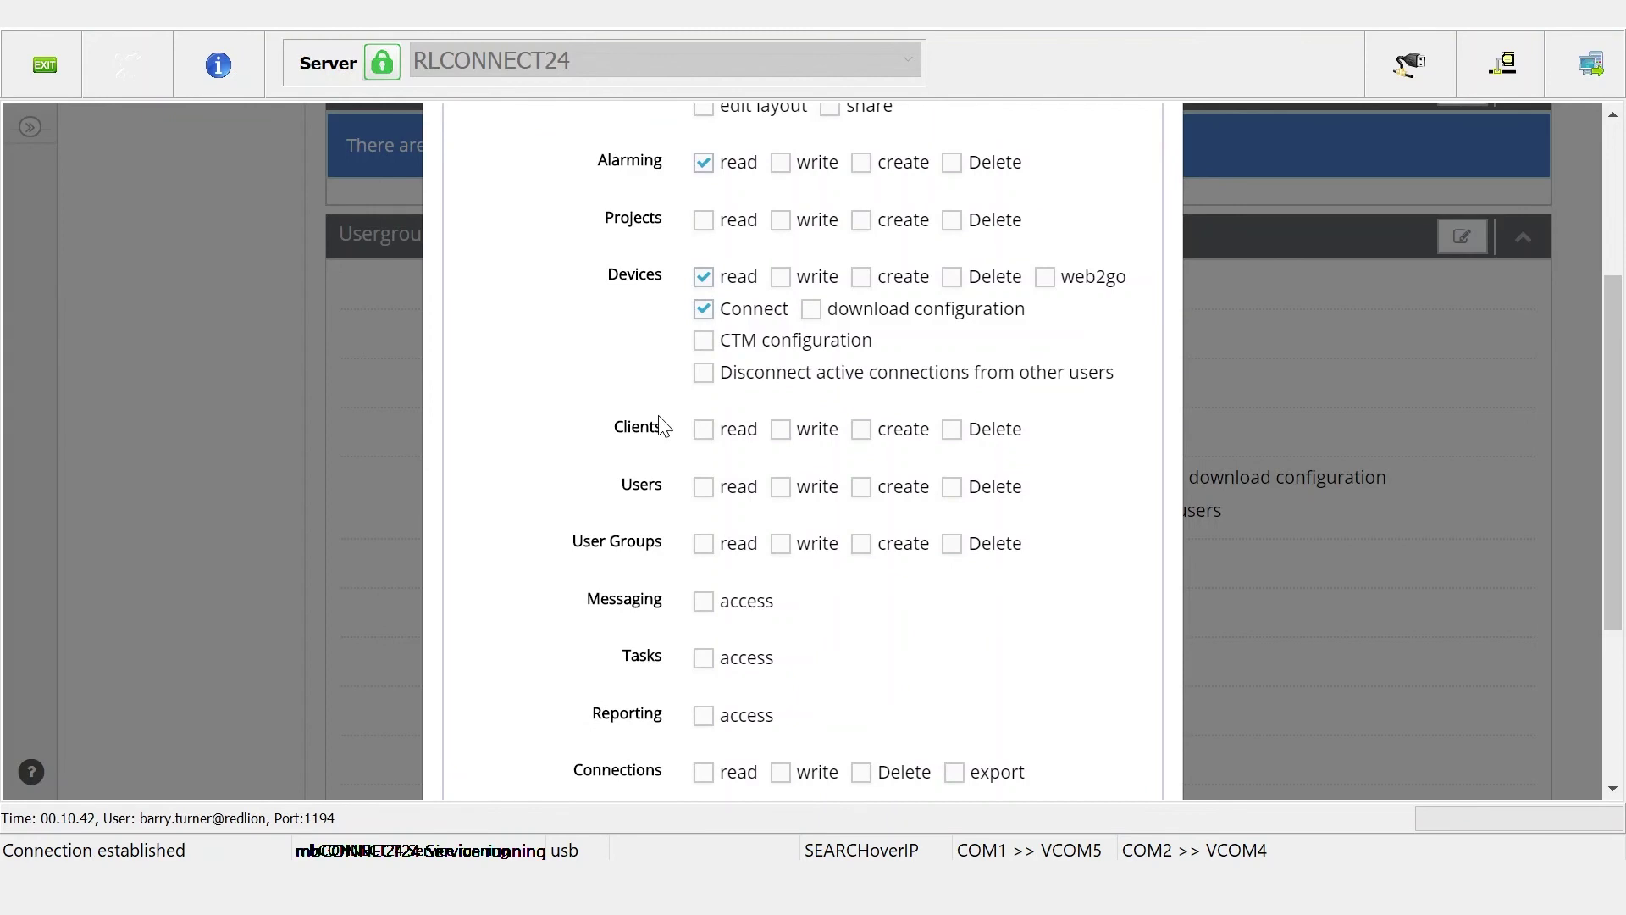
scroll(664, 426, up, 4)
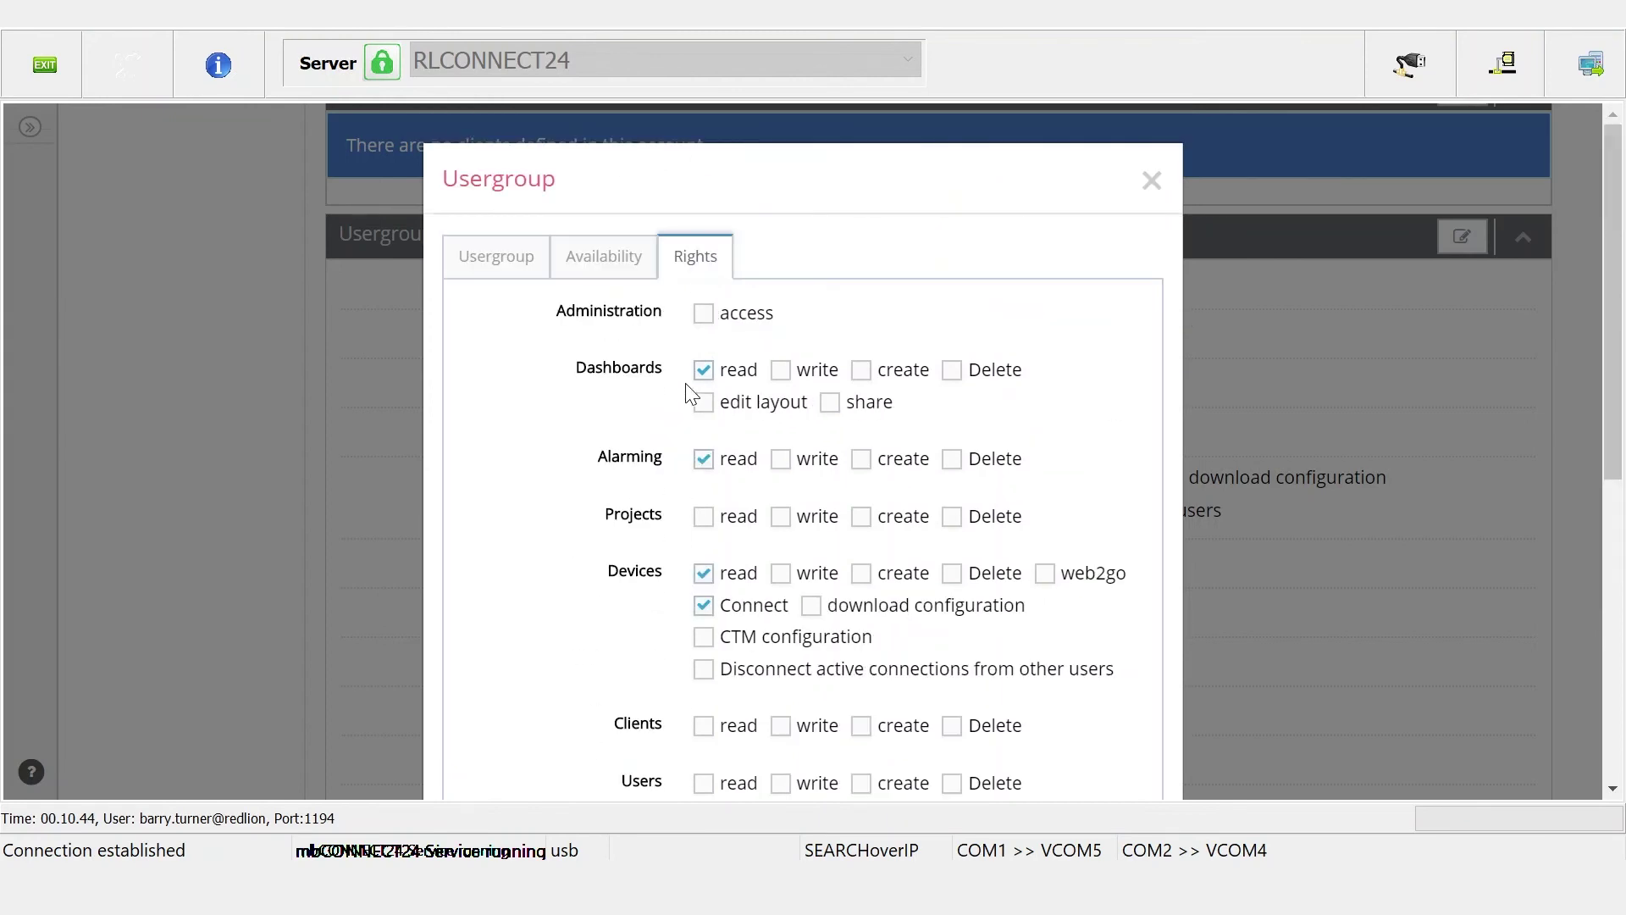
scroll(651, 481, down, 5)
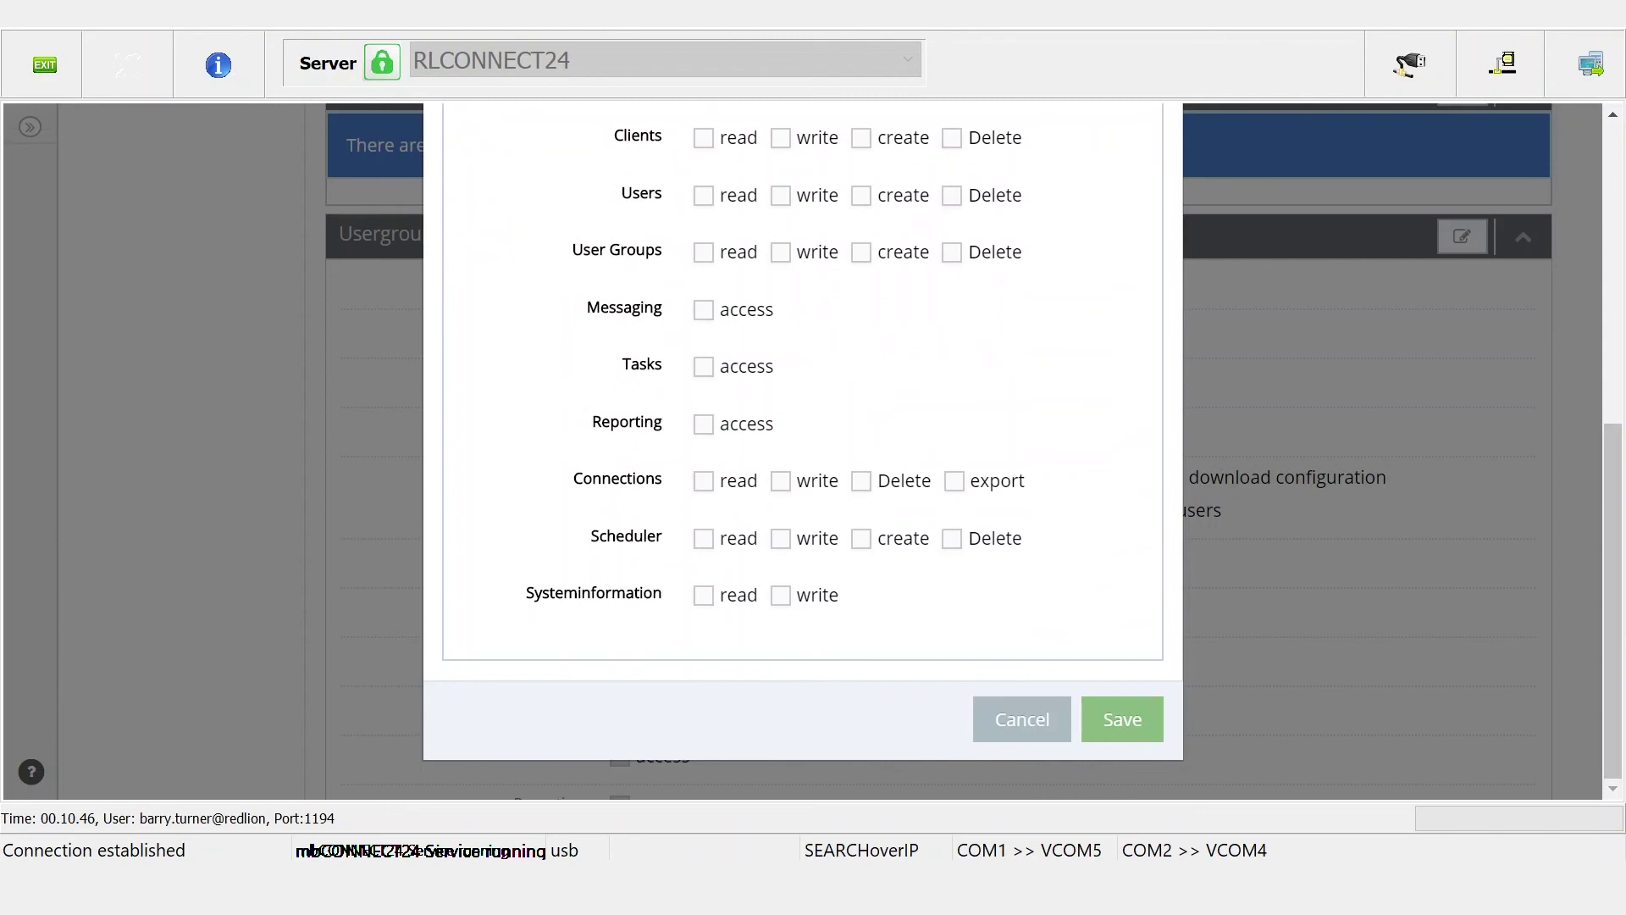
scroll(649, 483, up, 5)
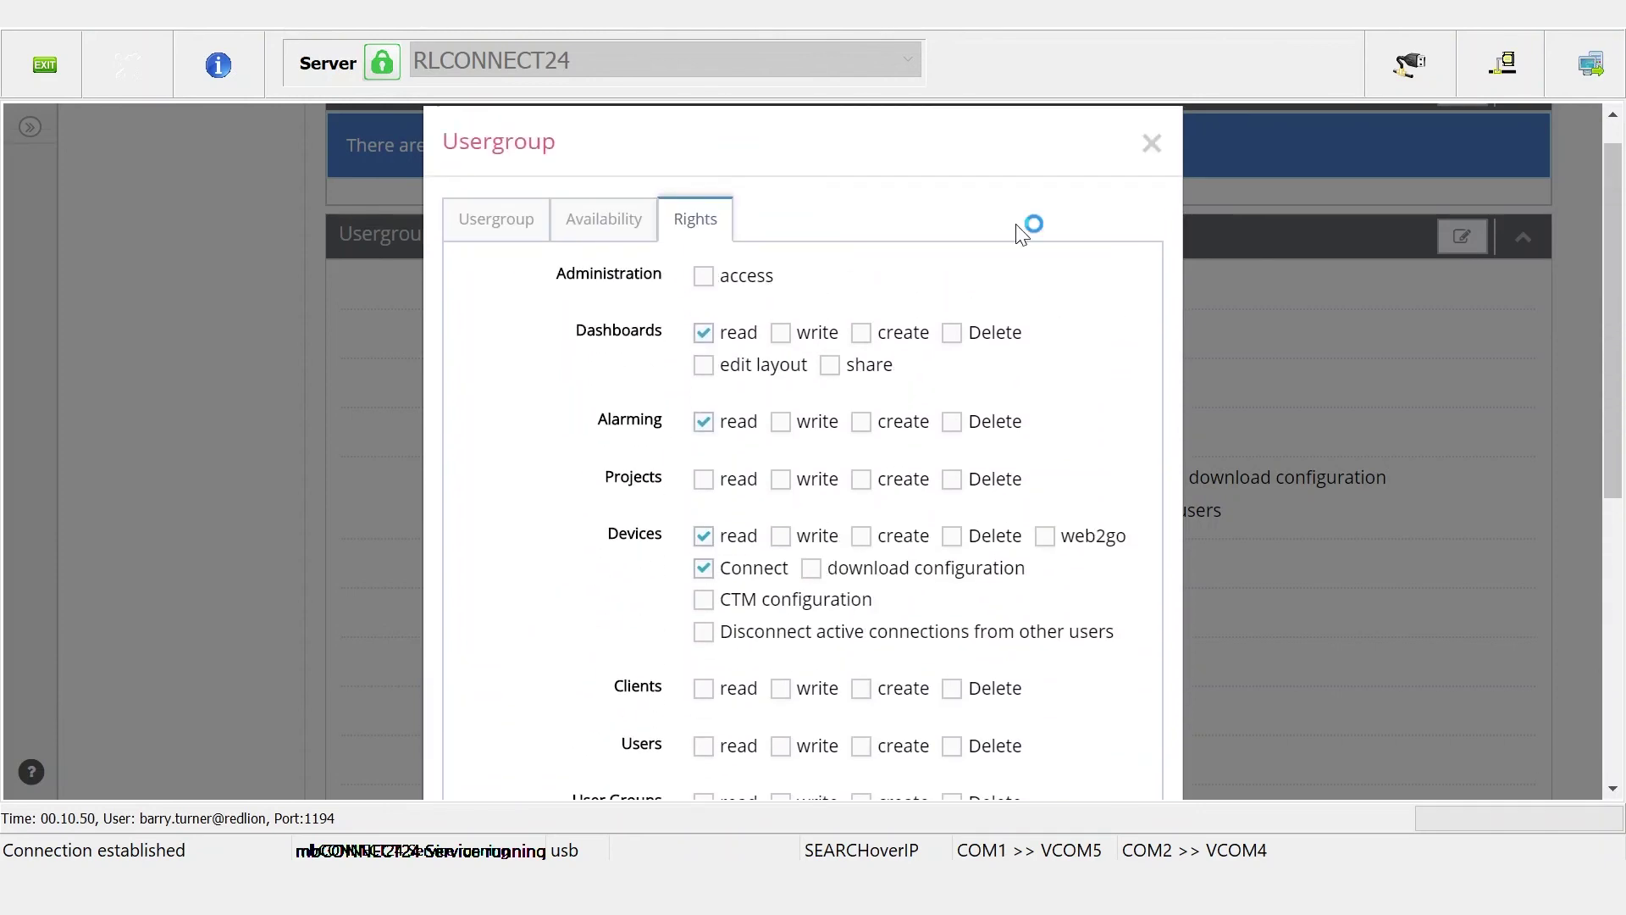
click(1151, 146)
scroll(1574, 291, up, 5)
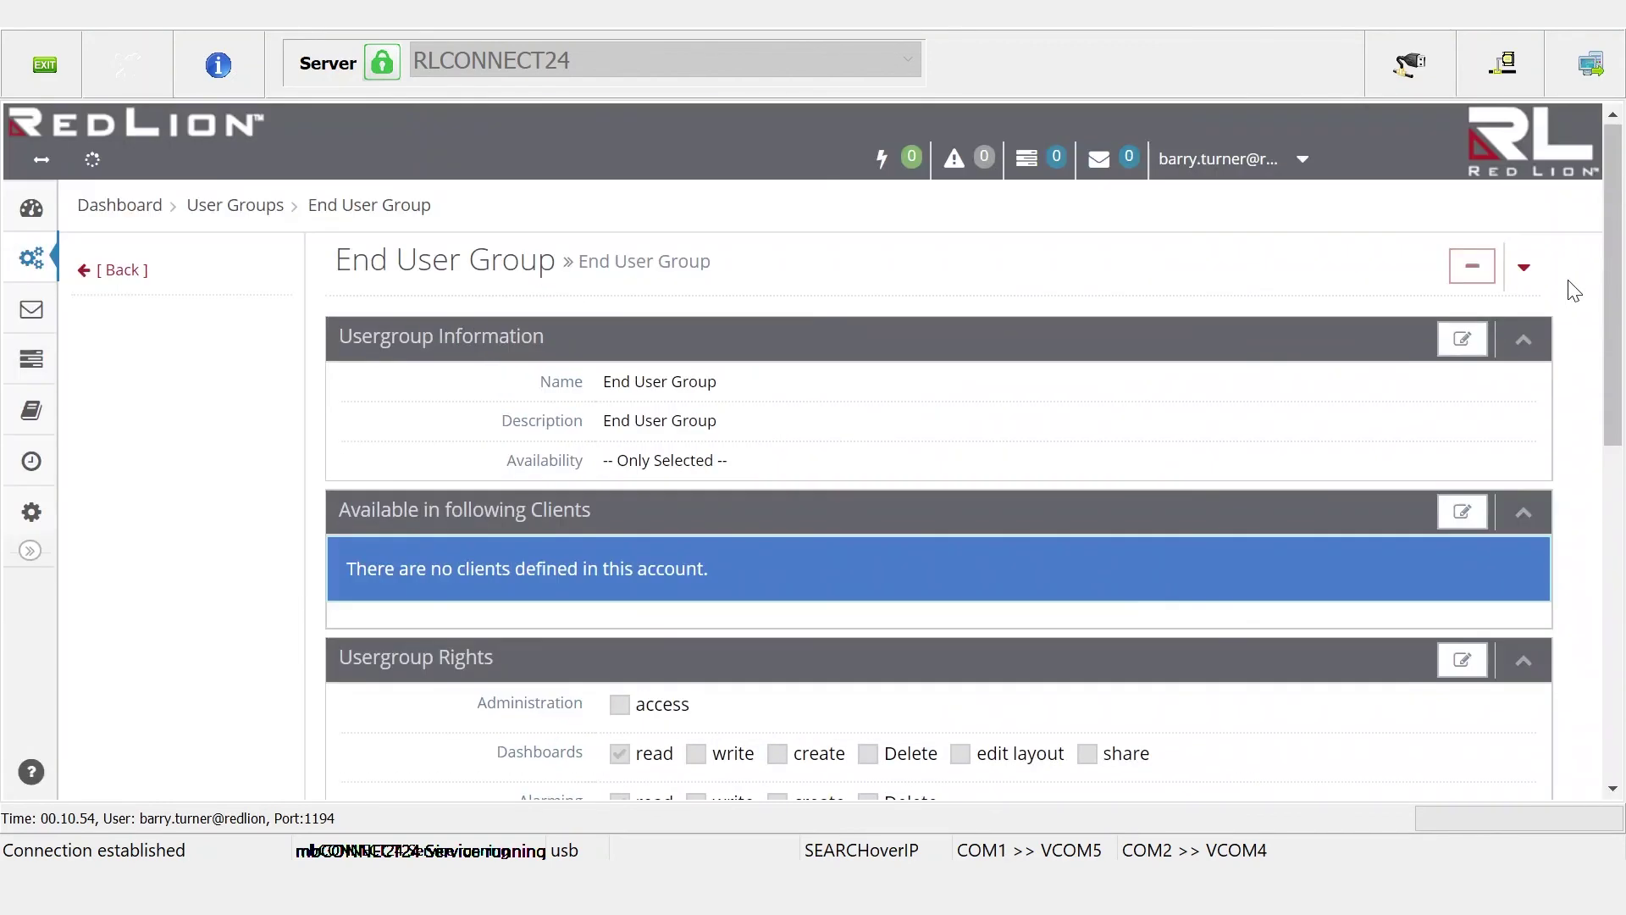
Log out of the administrator account and sign in with the end user's username and password
click(1267, 168)
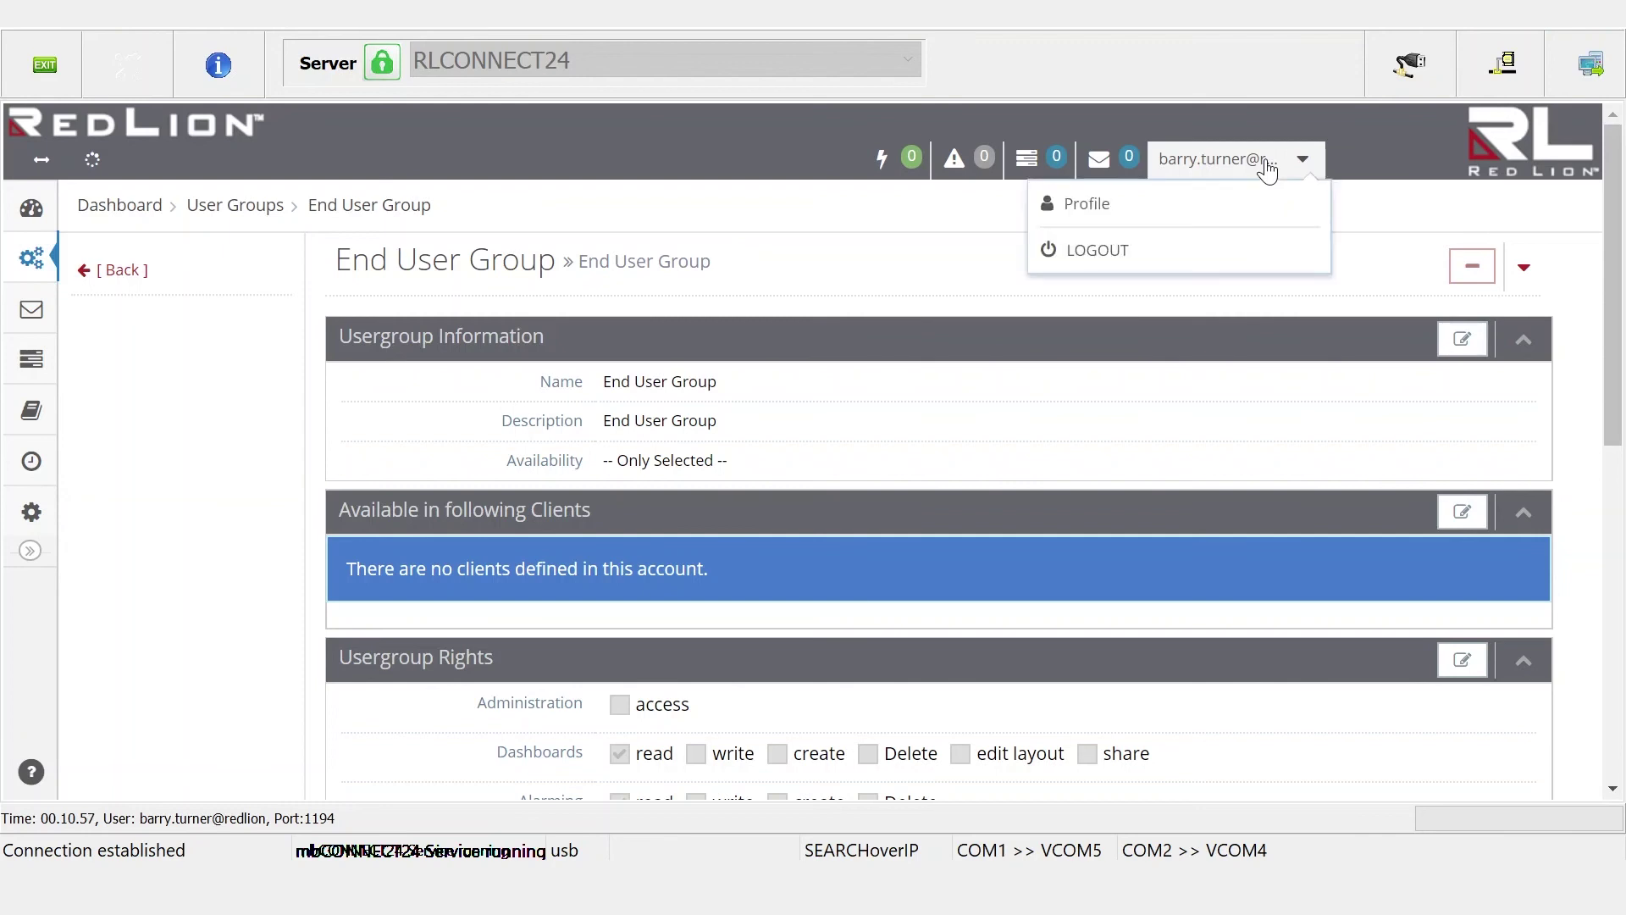
click(1090, 253)
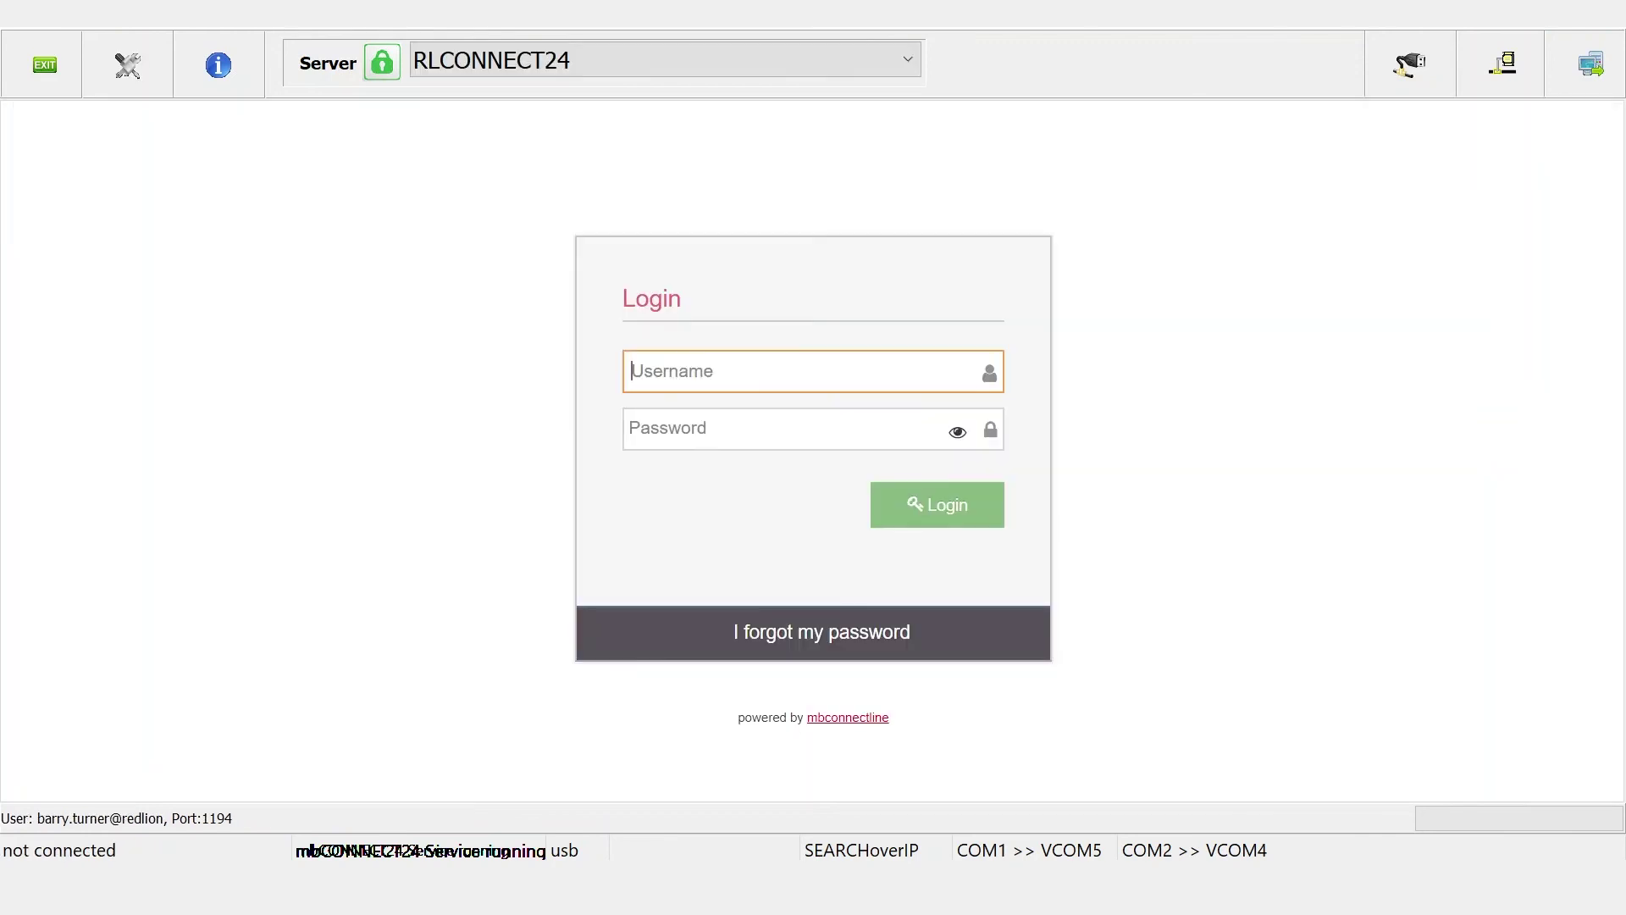
key(Tab)
key(Return)
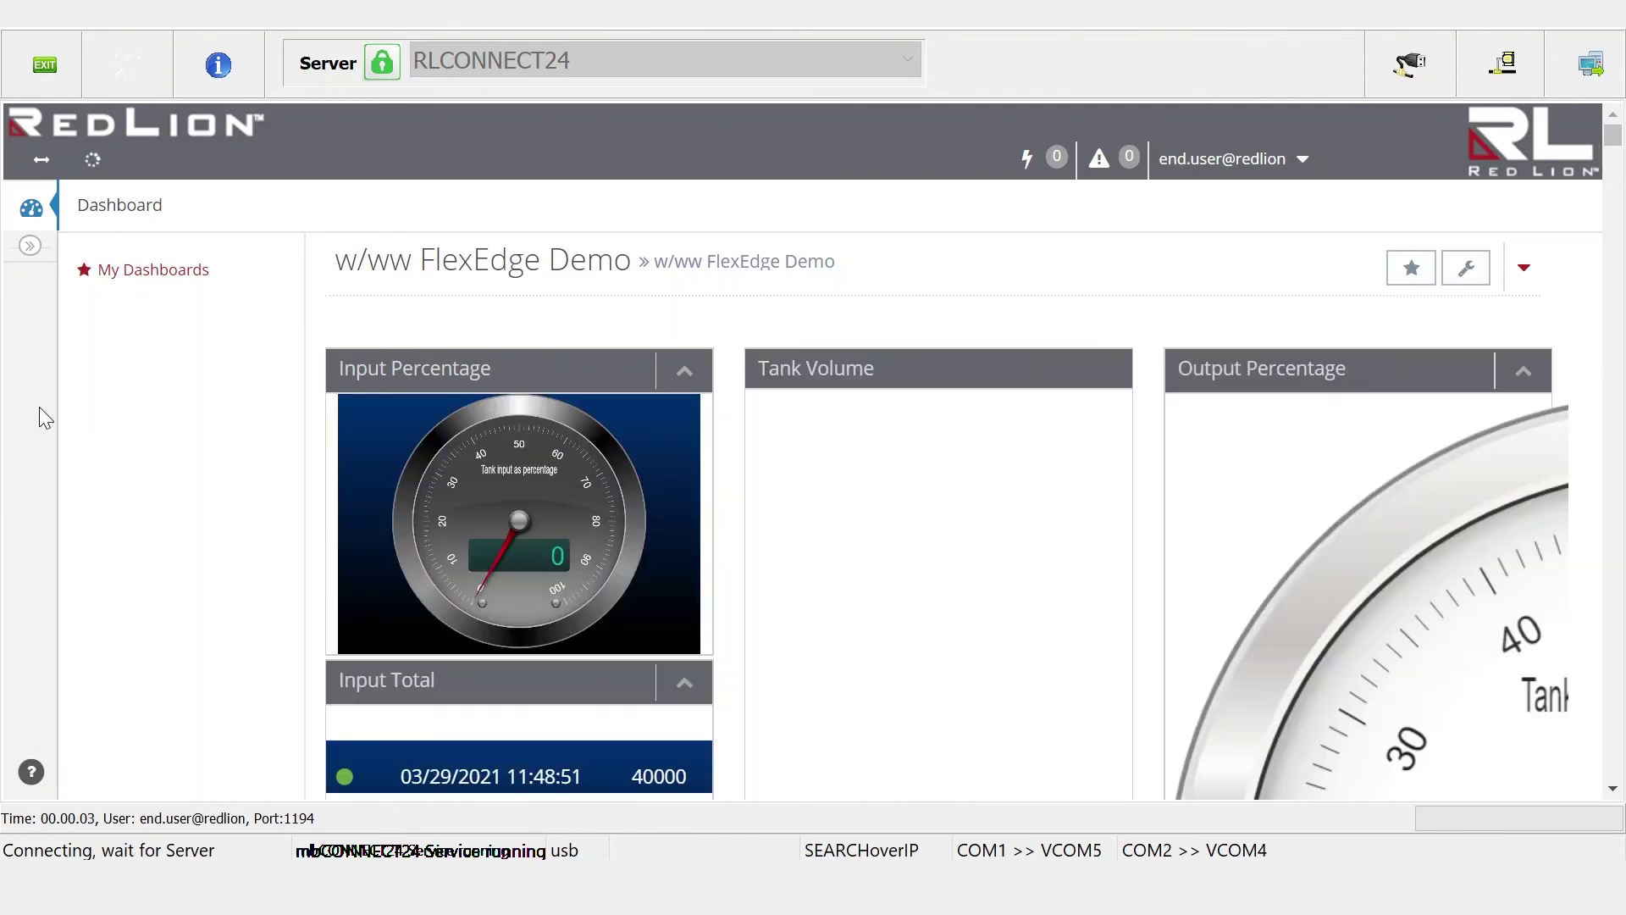
Expand the left sidebar to confirm only the Dashboard section is available
click(30, 248)
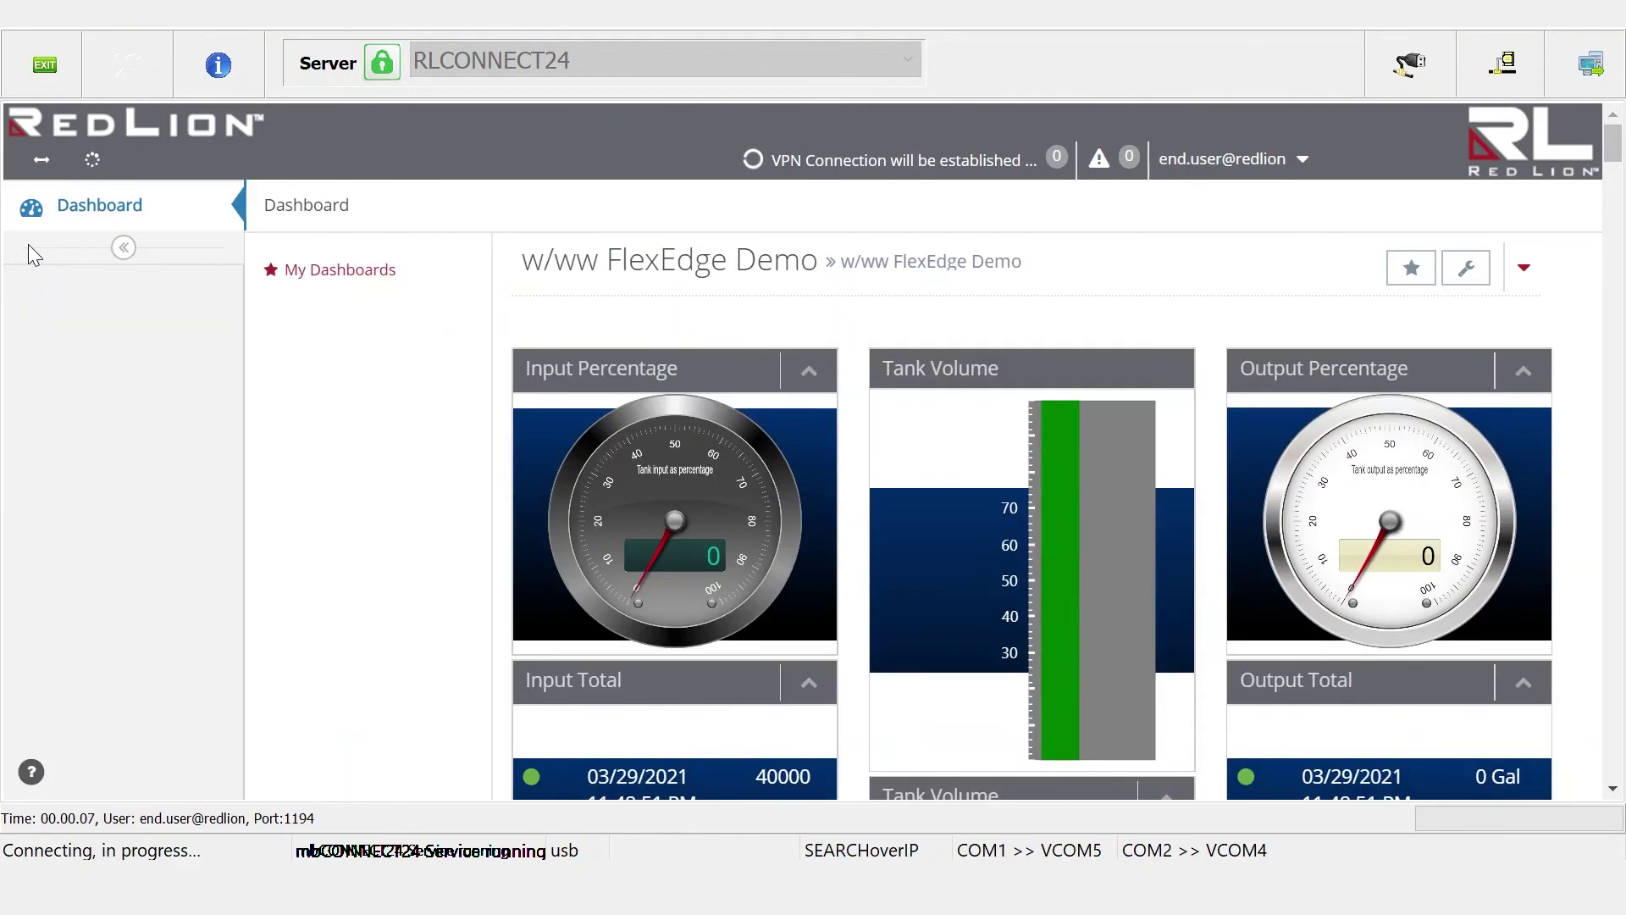